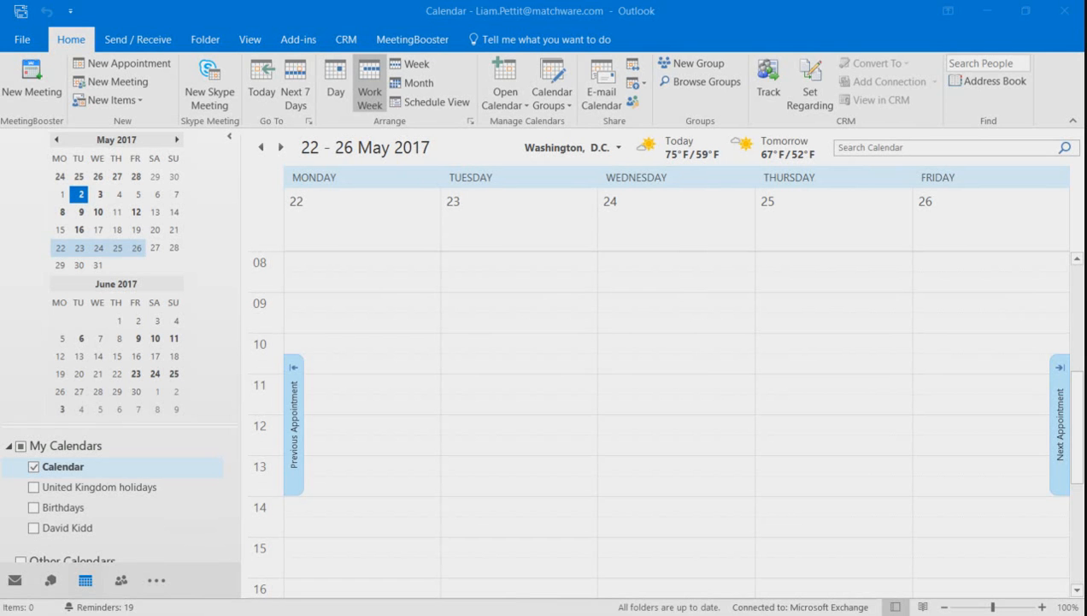
Step: From the MeetingBooster tab, create a Tuesday 10:00 appointment and move its window aside
{"action": "left_click", "coordinate": [435, 47]}
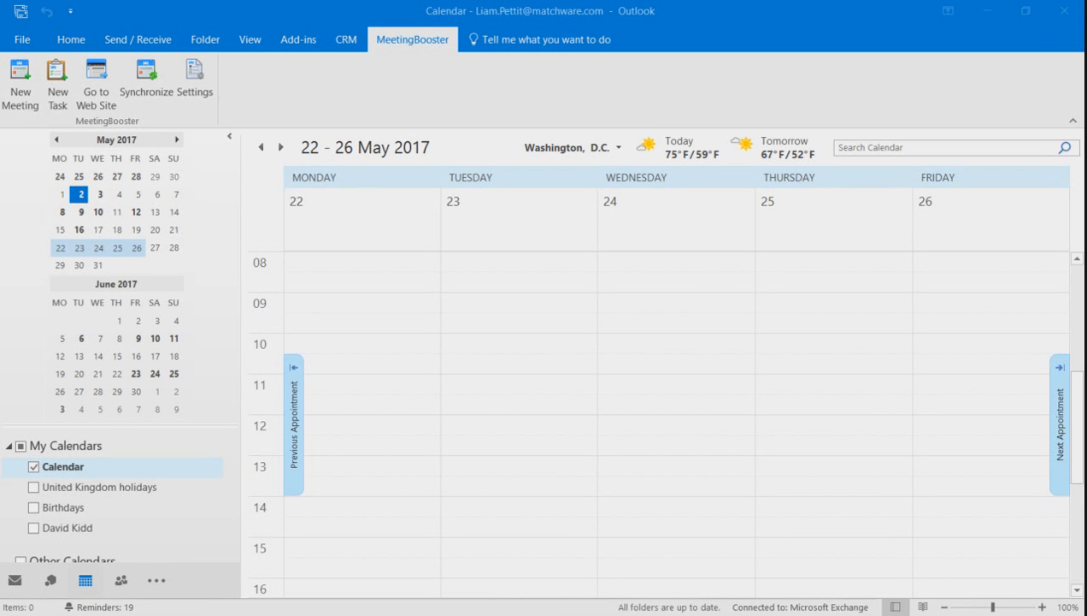
{"action": "double_click", "coordinate": [519, 351]}
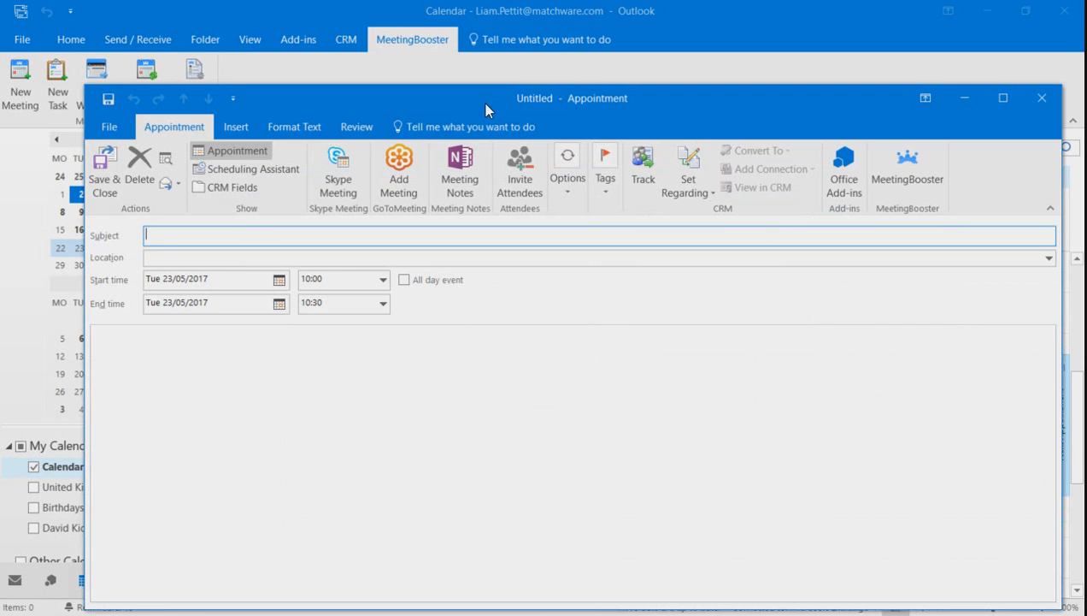
{"action": "left_click_drag", "start_coordinate": [486, 103], "coordinate": [454, 62]}
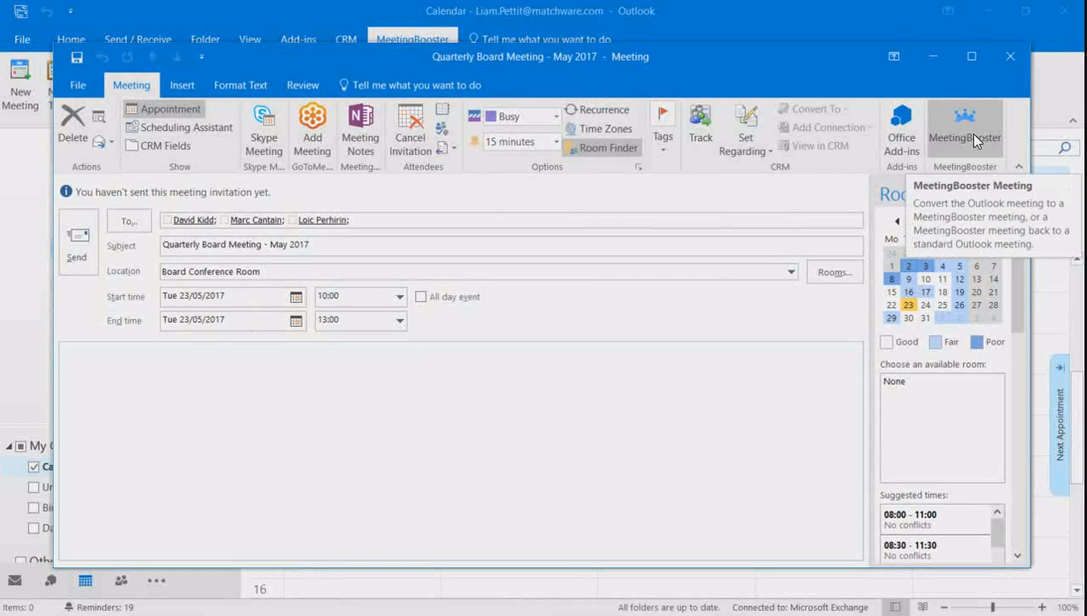
Step: Convert the Quarterly Board Meeting - May 2017 invitation into a MeetingBooster meeting
{"action": "left_click", "coordinate": [973, 134]}
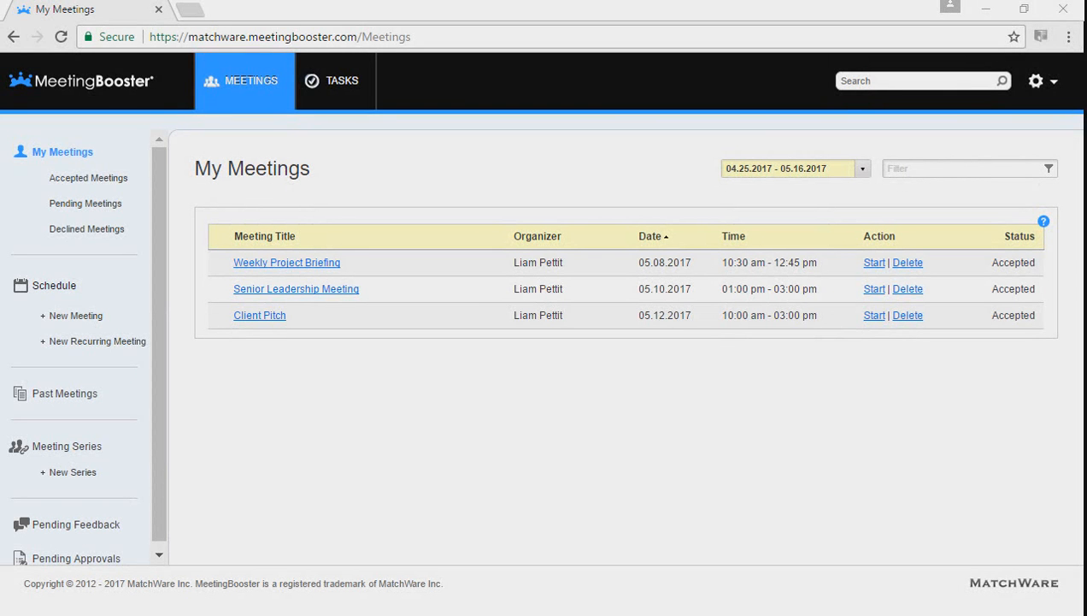
Step: Start a new Board Meeting in The Strand Office boardroom, 05.02.2017, 03:00–05:00 PM, Confidential
{"action": "left_click", "coordinate": [84, 316]}
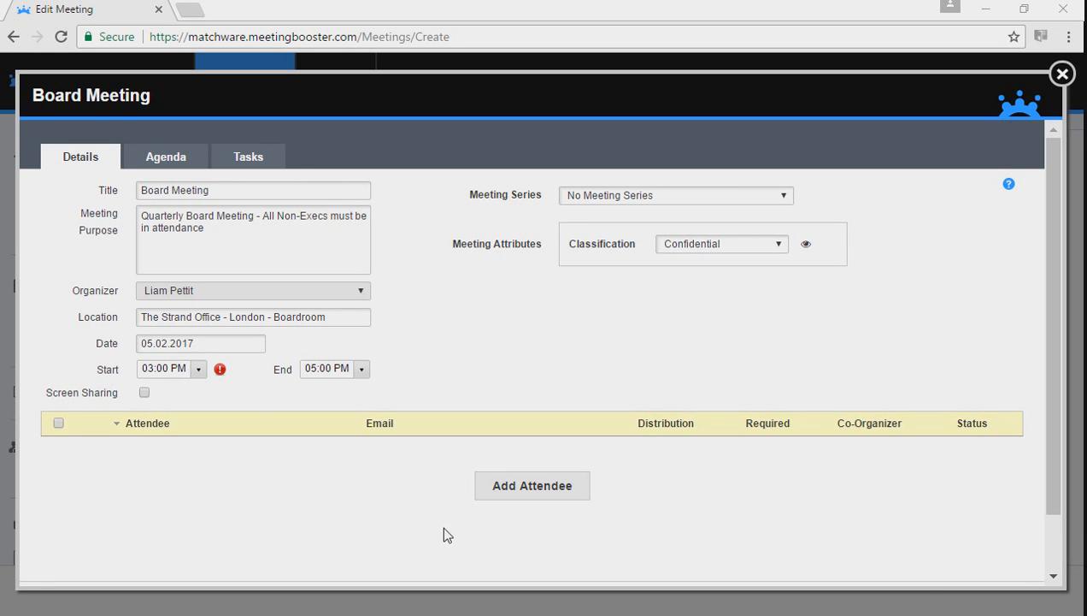
Step: Check the flagged time conflict and keep the original 03:00–05:00 PM slot
{"action": "left_click", "coordinate": [219, 371]}
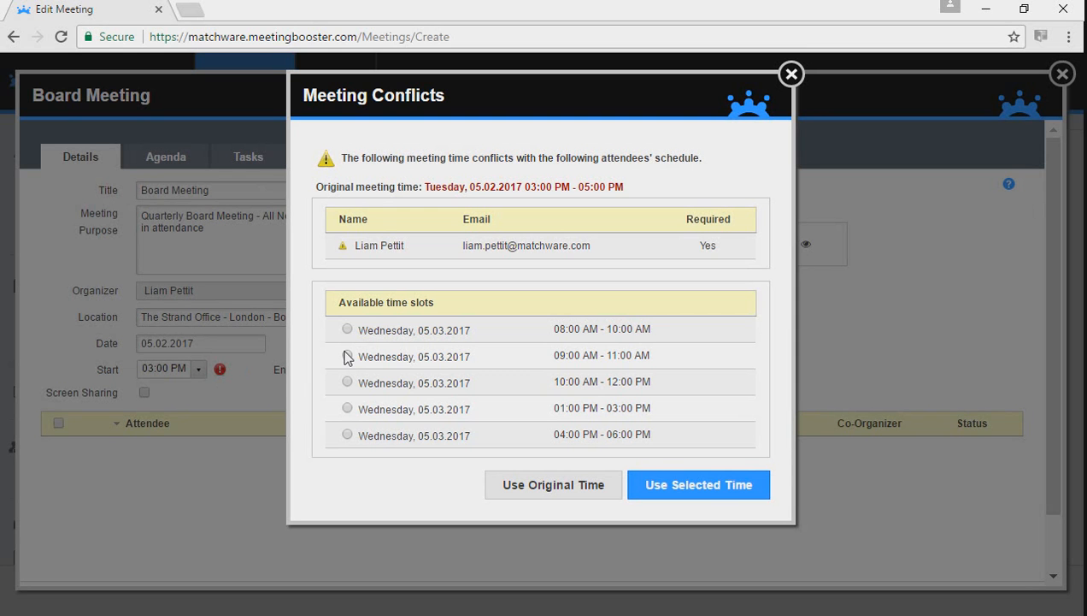
{"action": "left_click", "coordinate": [542, 492]}
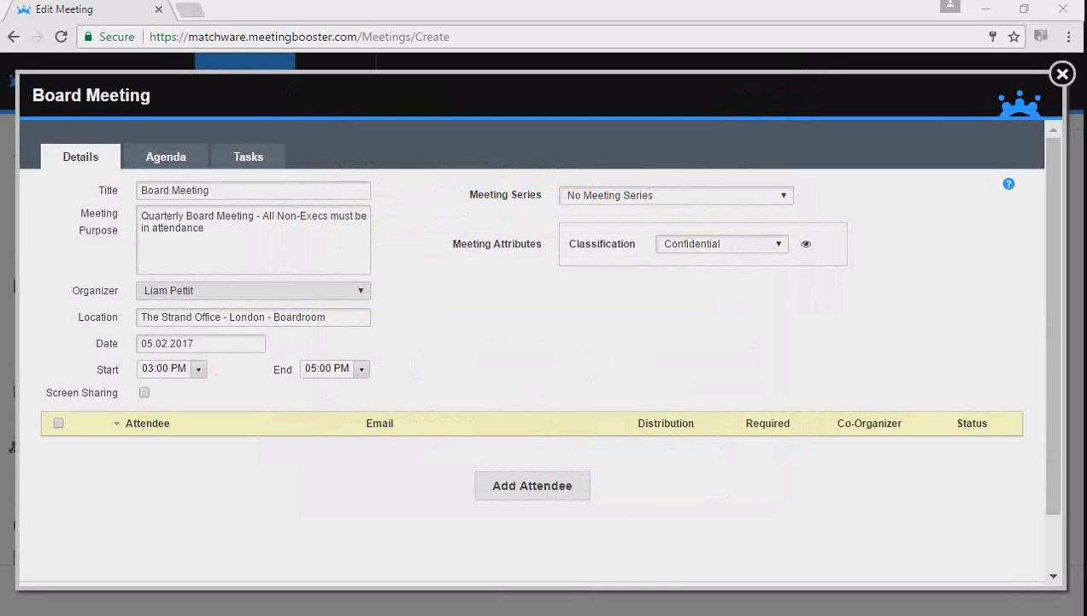
Step: Add four attendees: one found by name search plus three colleagues ticked from Most Used
{"action": "left_click", "coordinate": [574, 498]}
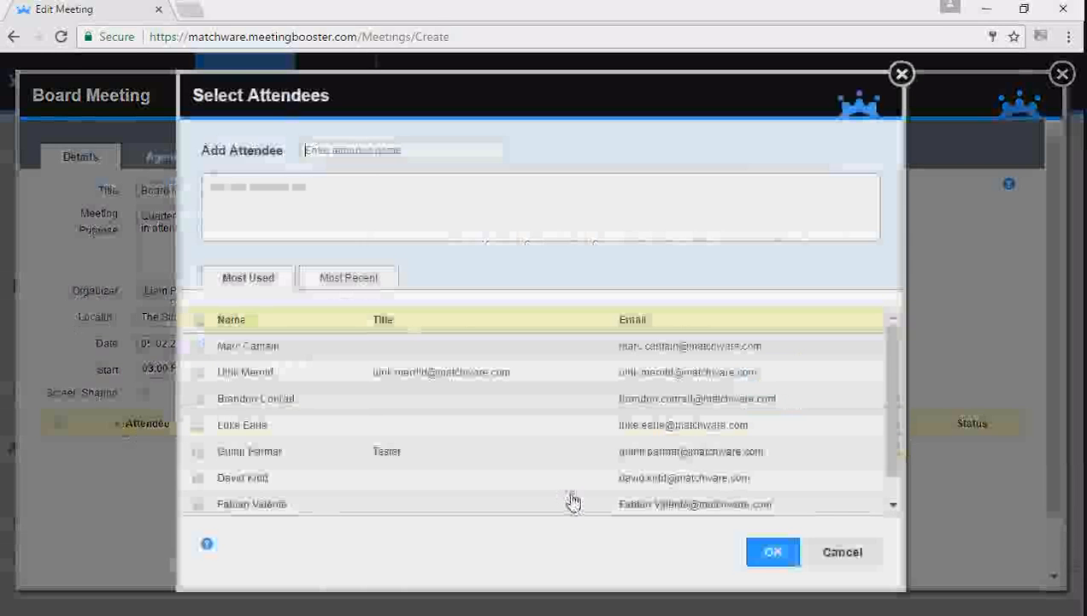
{"action": "type", "text": "ulrik"}
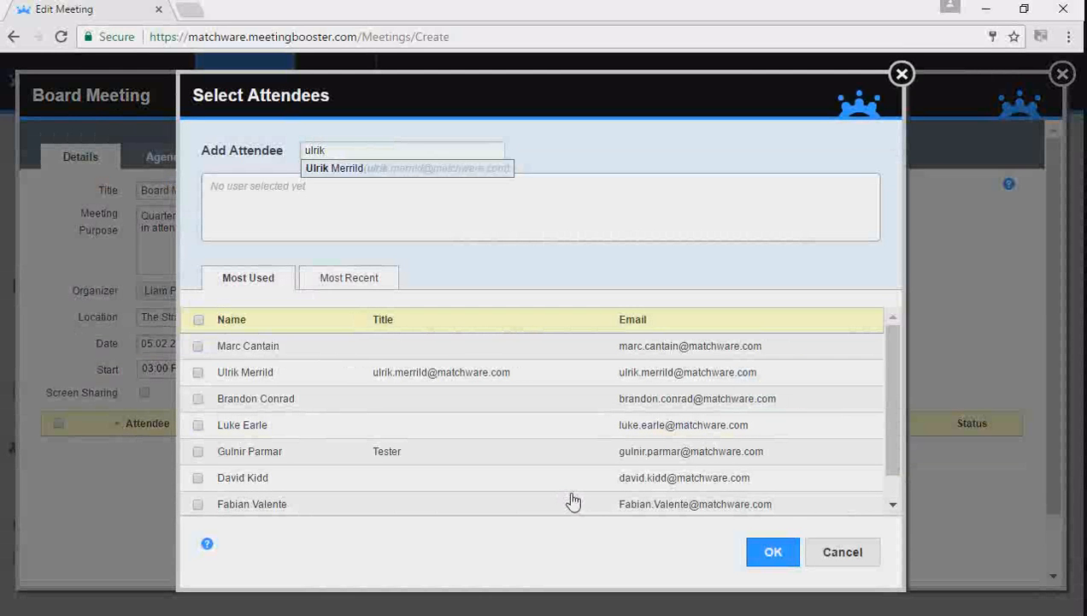
{"action": "key", "text": "Return"}
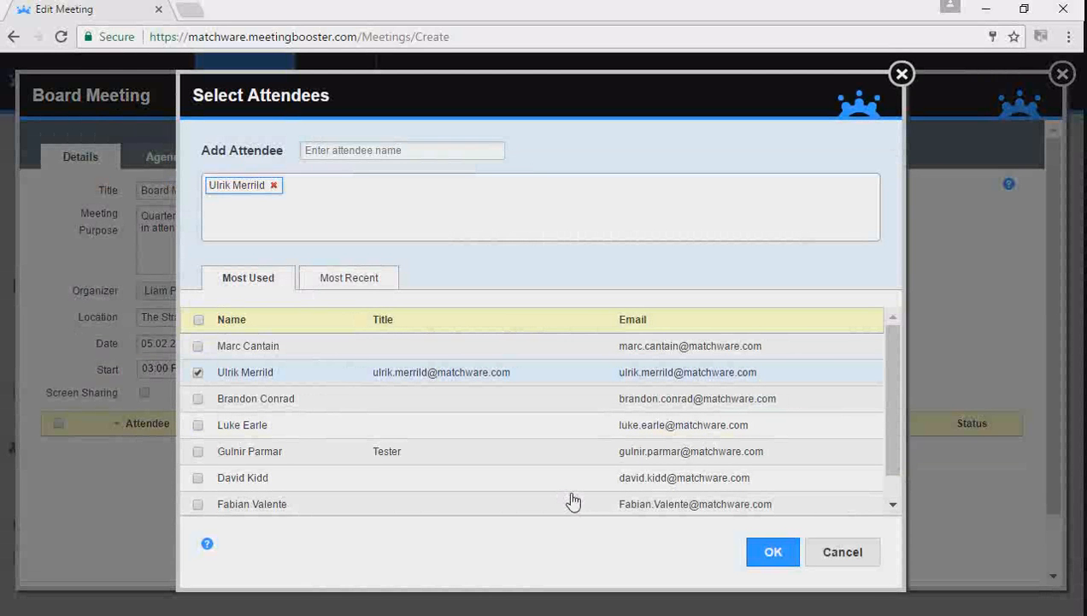
{"action": "left_click", "coordinate": [197, 399]}
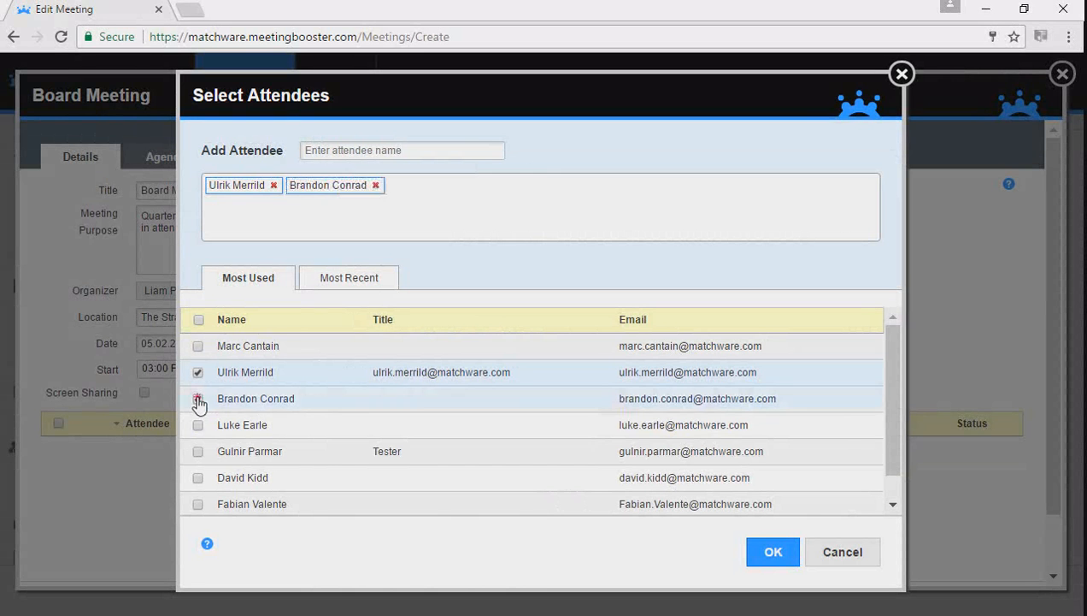
{"action": "left_click", "coordinate": [197, 425]}
{"action": "left_click", "coordinate": [197, 451]}
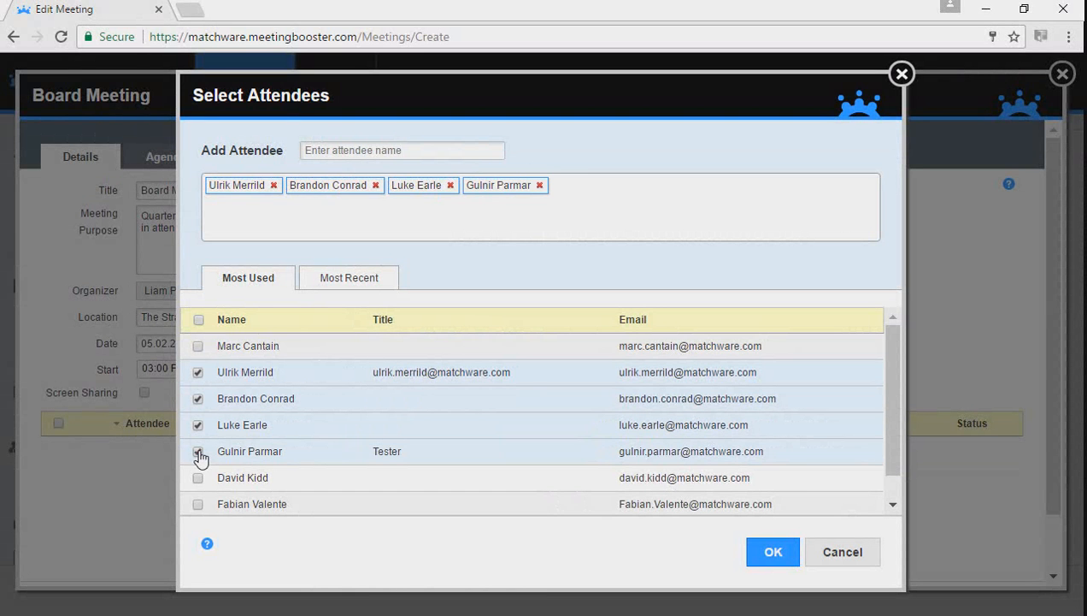
{"action": "left_click", "coordinate": [773, 552]}
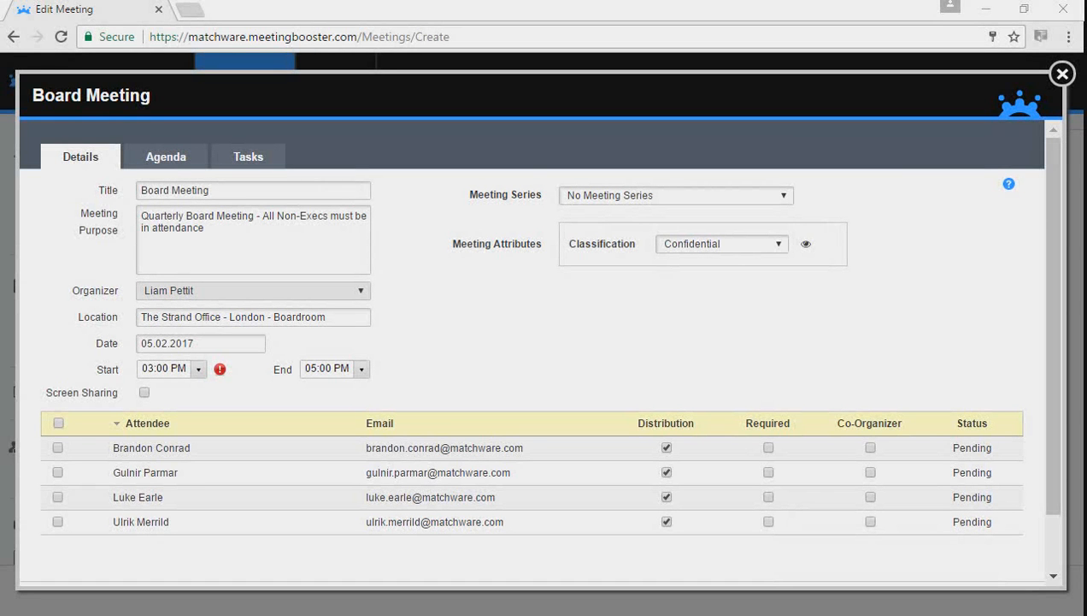
{"action": "scroll", "coordinate": [1051, 424], "scroll_direction": "down", "scroll_amount": 2}
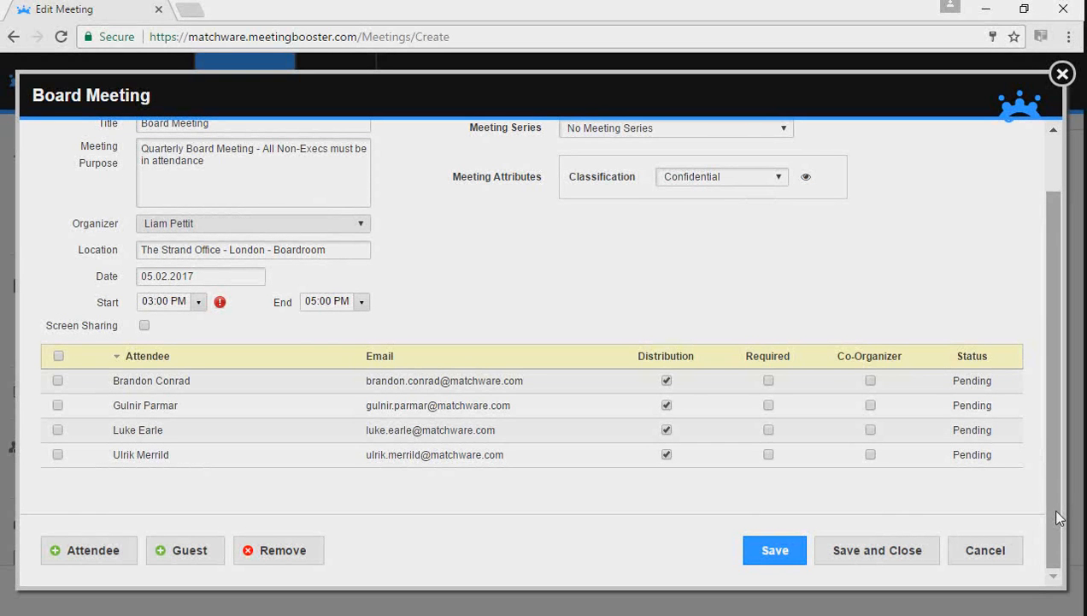
Step: Add an outside guest by entering the guest's name and e-mail address, then confirm
{"action": "left_click", "coordinate": [211, 542]}
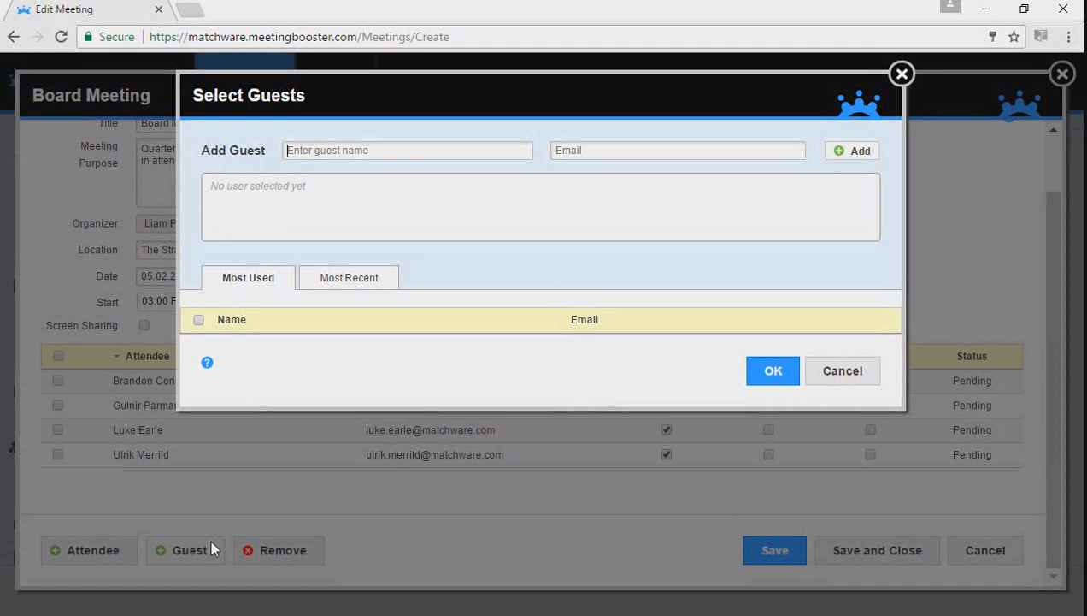
{"action": "key", "text": "Tab"}
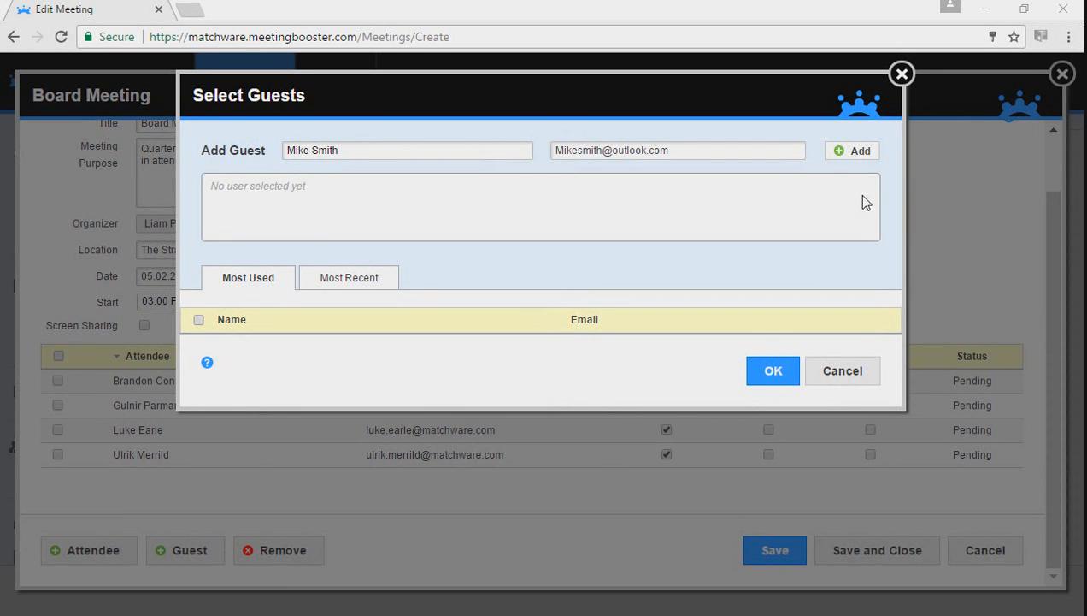
{"action": "left_click", "coordinate": [856, 161]}
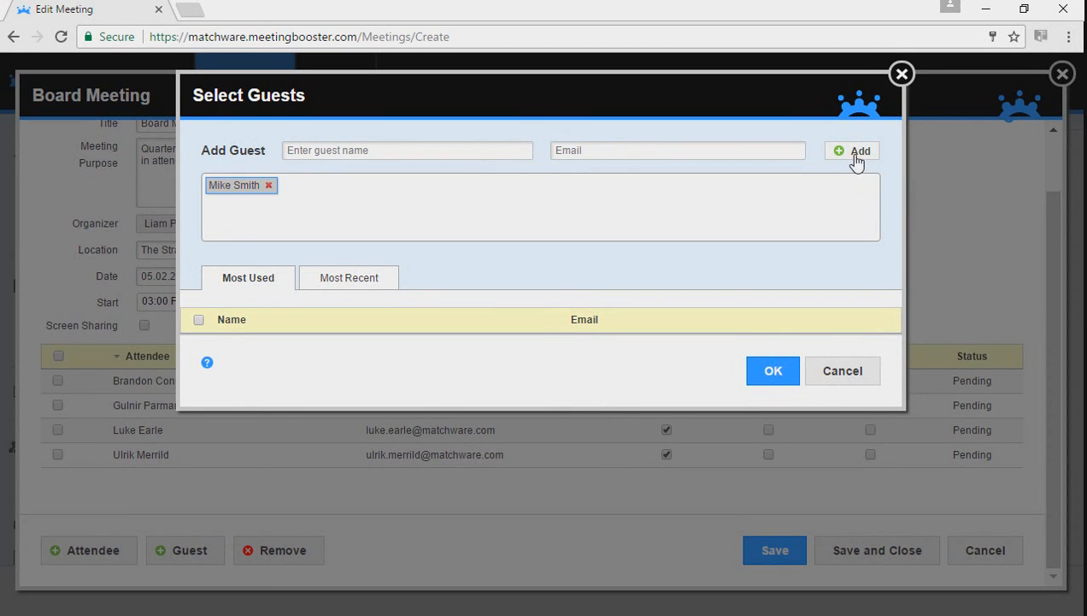
{"action": "left_click", "coordinate": [772, 372]}
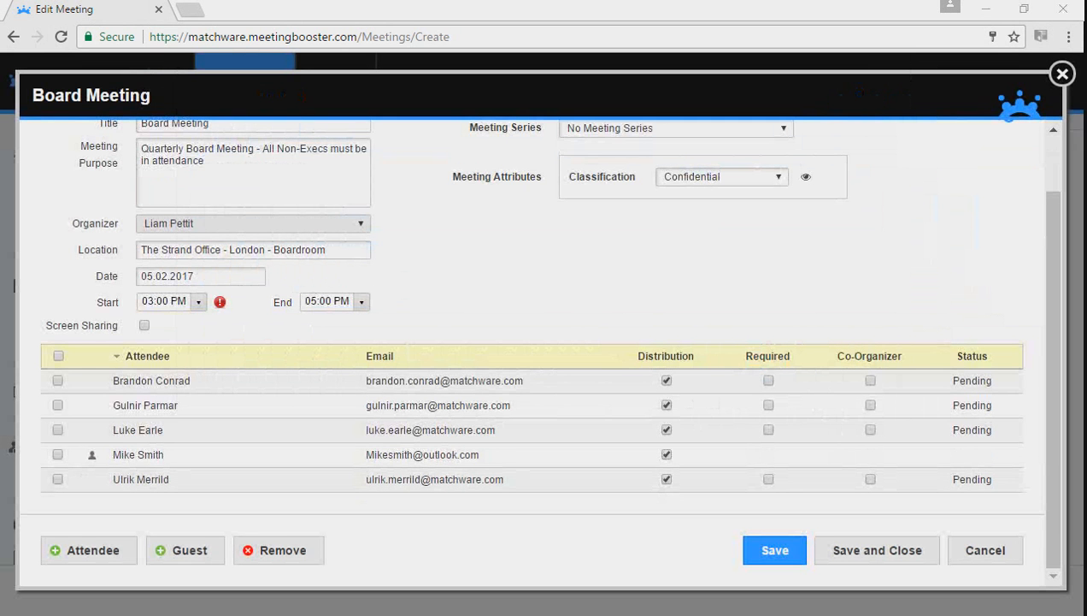
{"action": "left_click_drag", "start_coordinate": [1046, 478], "coordinate": [1048, 437]}
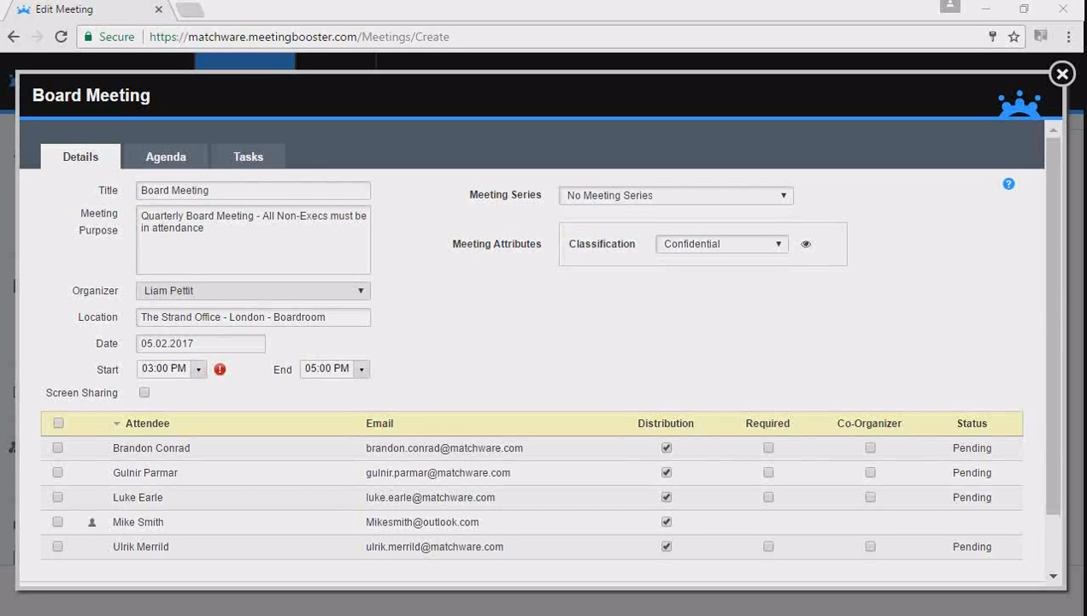
Step: In the Agenda, create a New blank agenda rather than using a template or previous meeting
{"action": "left_click", "coordinate": [147, 163]}
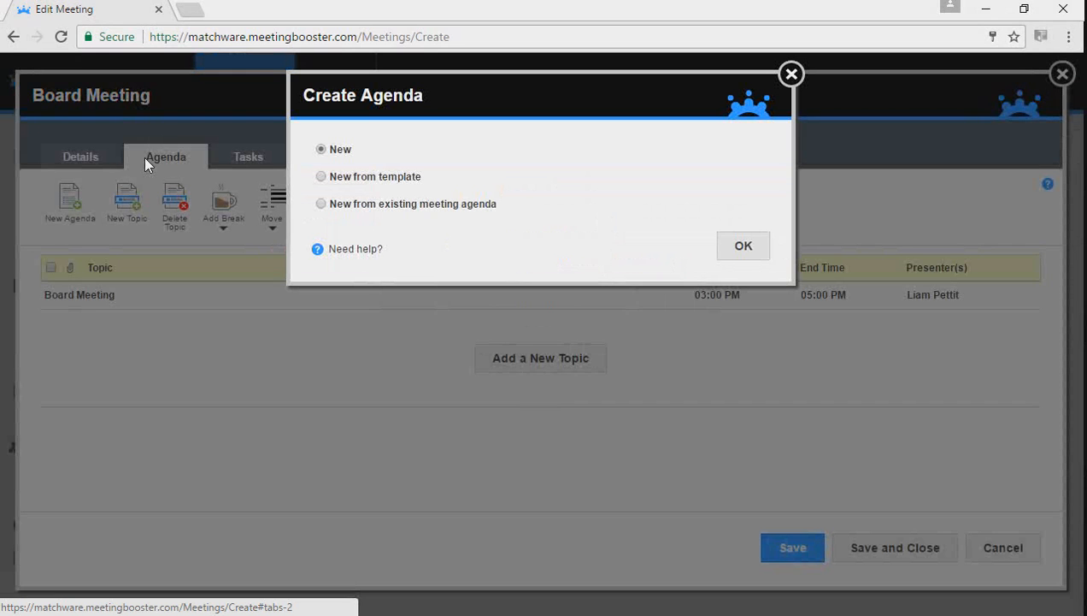
{"action": "left_click", "coordinate": [377, 178]}
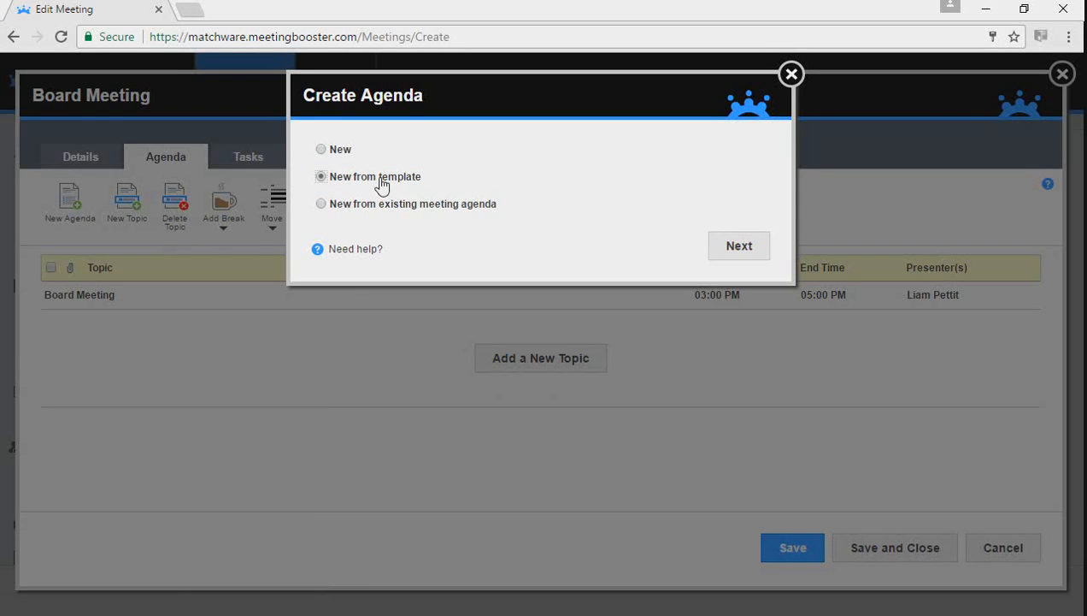
{"action": "key", "text": "Down"}
{"action": "left_click", "coordinate": [323, 150]}
{"action": "left_click", "coordinate": [739, 248]}
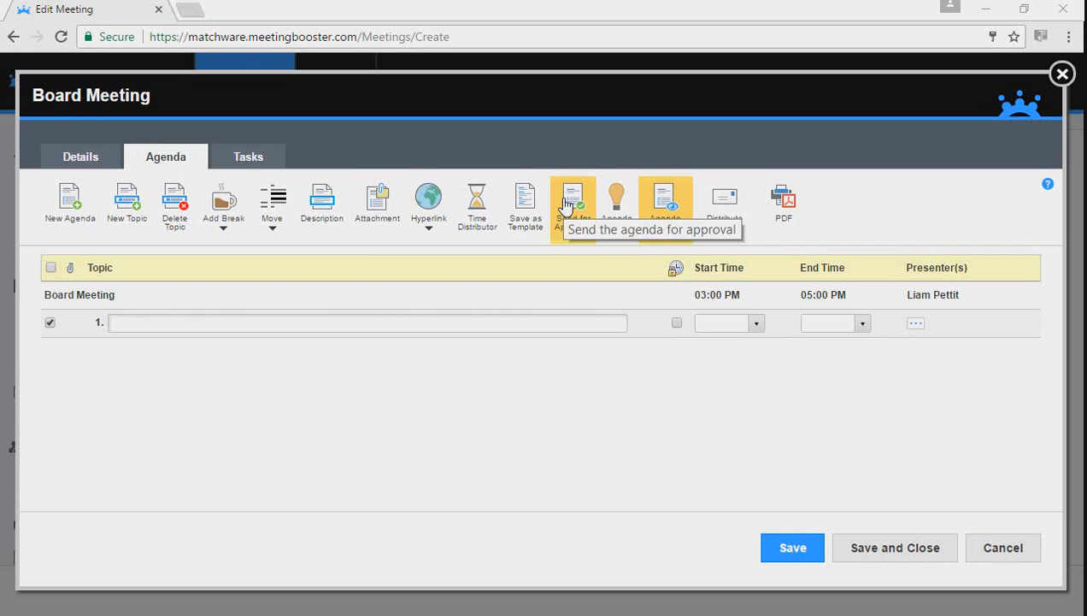
Step: Enter the agenda topics 'Minutes Review' and 'Welcome of new team members'
{"action": "left_click", "coordinate": [164, 324]}
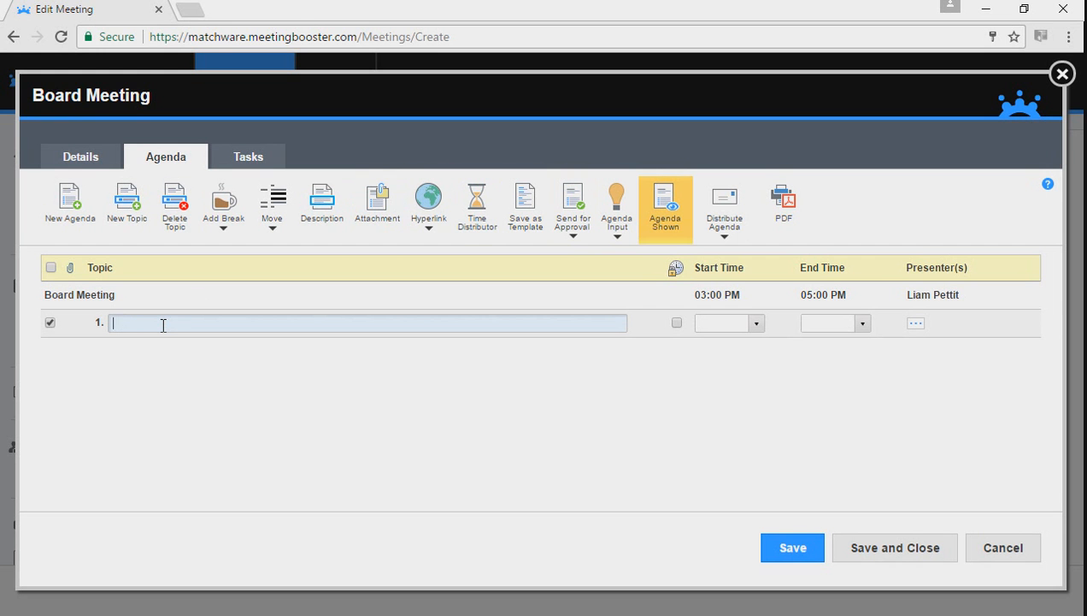
{"action": "type", "text": "Minutes Review"}
{"action": "key", "text": "Return"}
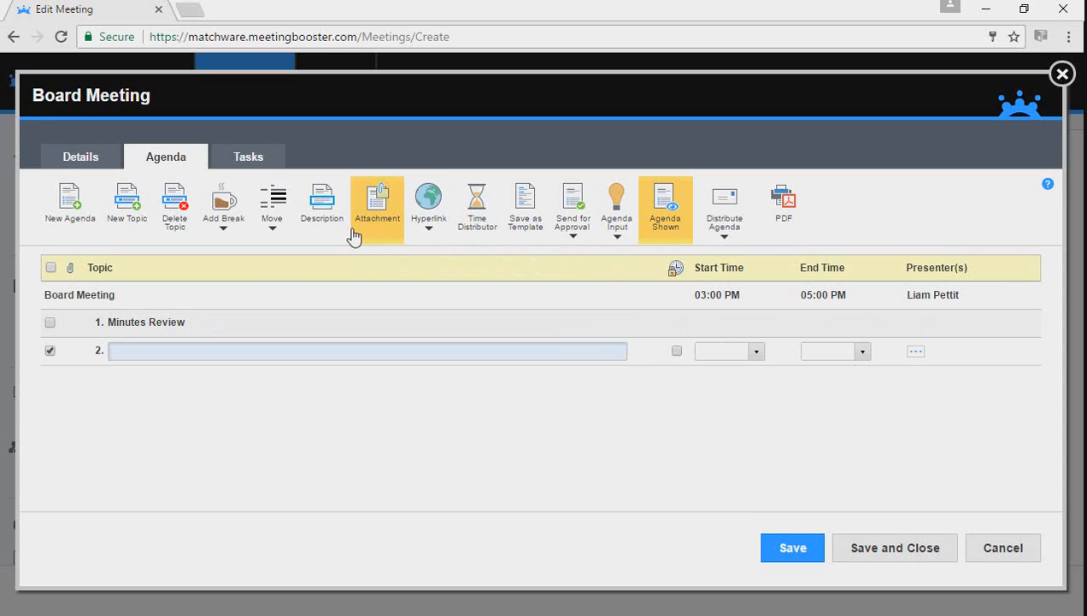
{"action": "type", "text": "Welcome of new team membe"}
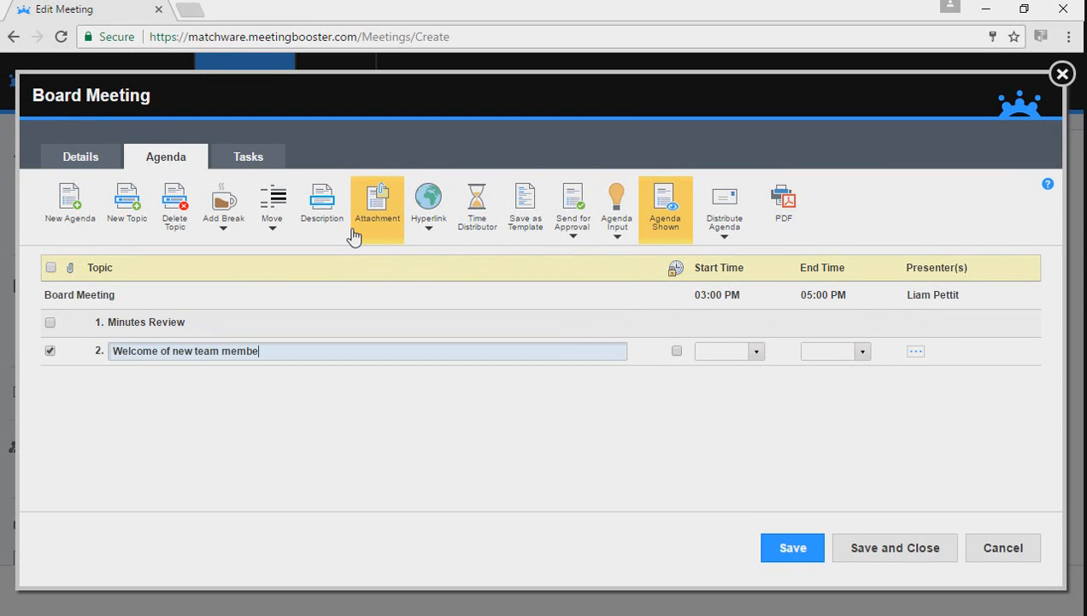
{"action": "type", "text": "rs"}
{"action": "key", "text": "Return"}
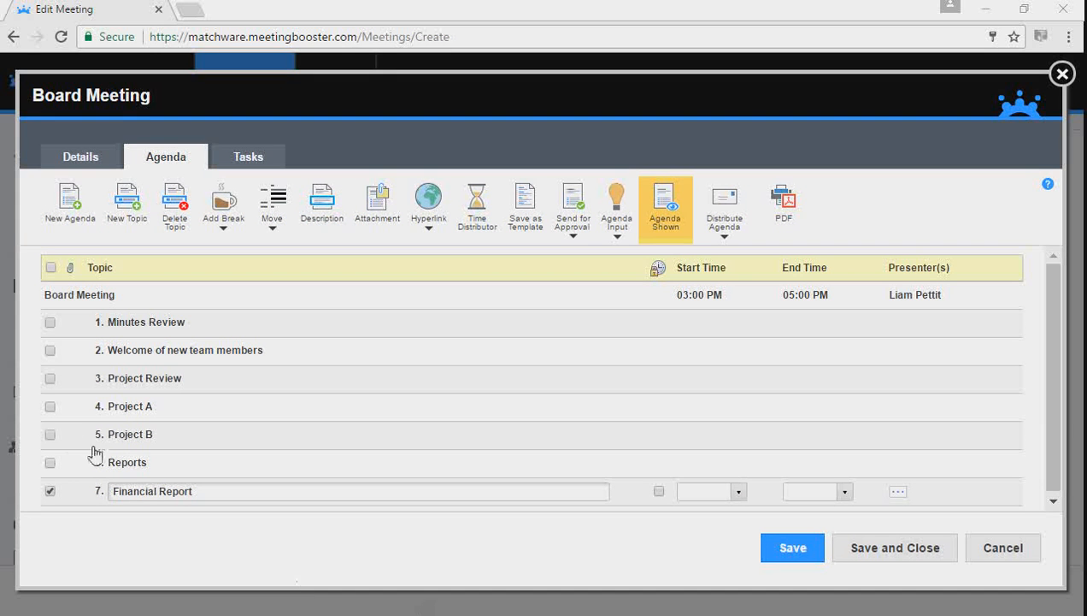
Step: Select Project B and Project A and bring up the Move options
{"action": "left_click", "coordinate": [49, 433]}
{"action": "left_click", "coordinate": [51, 407]}
{"action": "left_click", "coordinate": [279, 232]}
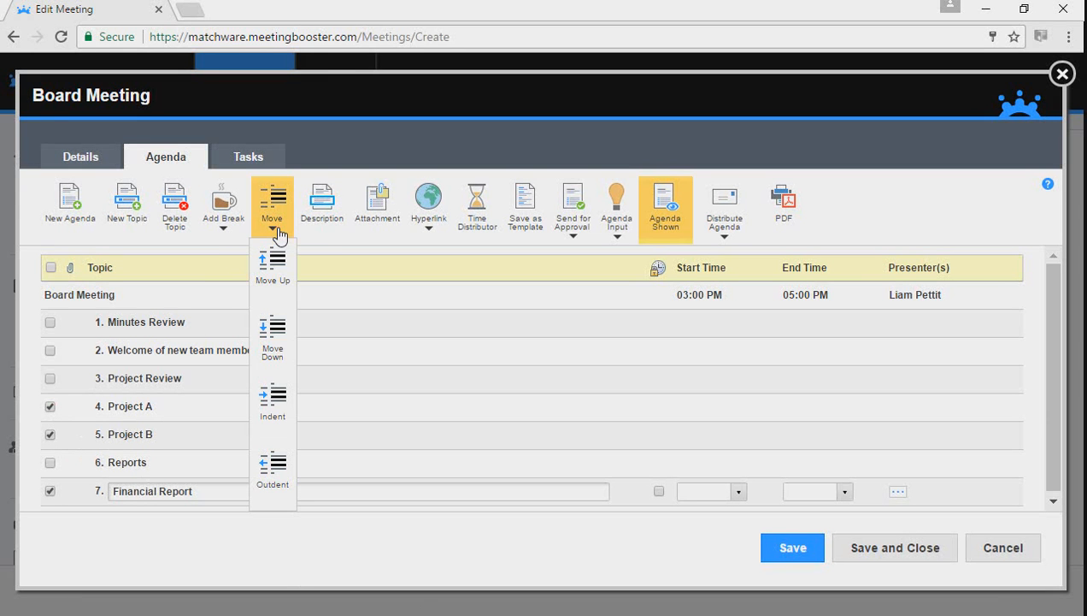
Step: Indent Project A, Project B and Financial Report as subtopics, then select Minutes Review
{"action": "left_click", "coordinate": [285, 404]}
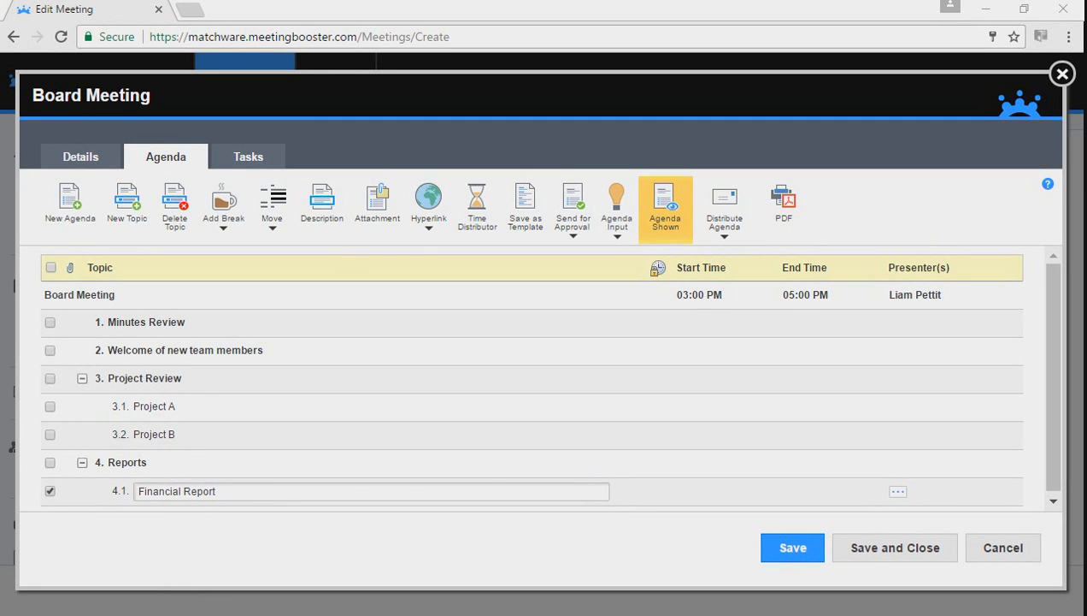
{"action": "left_click", "coordinate": [183, 321]}
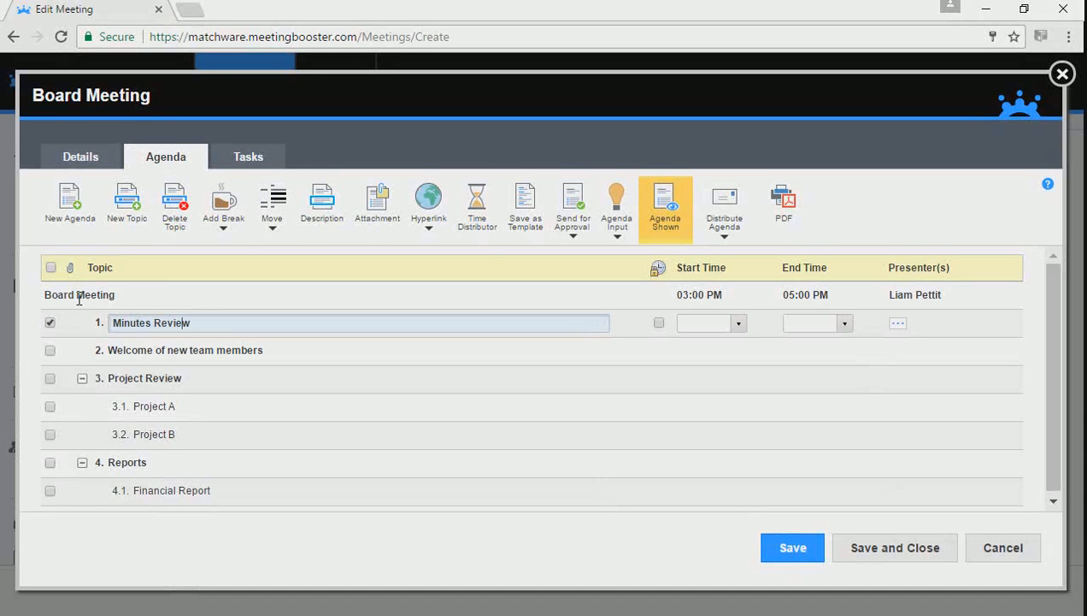
Step: Describe Minutes Review: review and approve the minutes before publishing them on the company website
{"action": "left_click", "coordinate": [316, 222]}
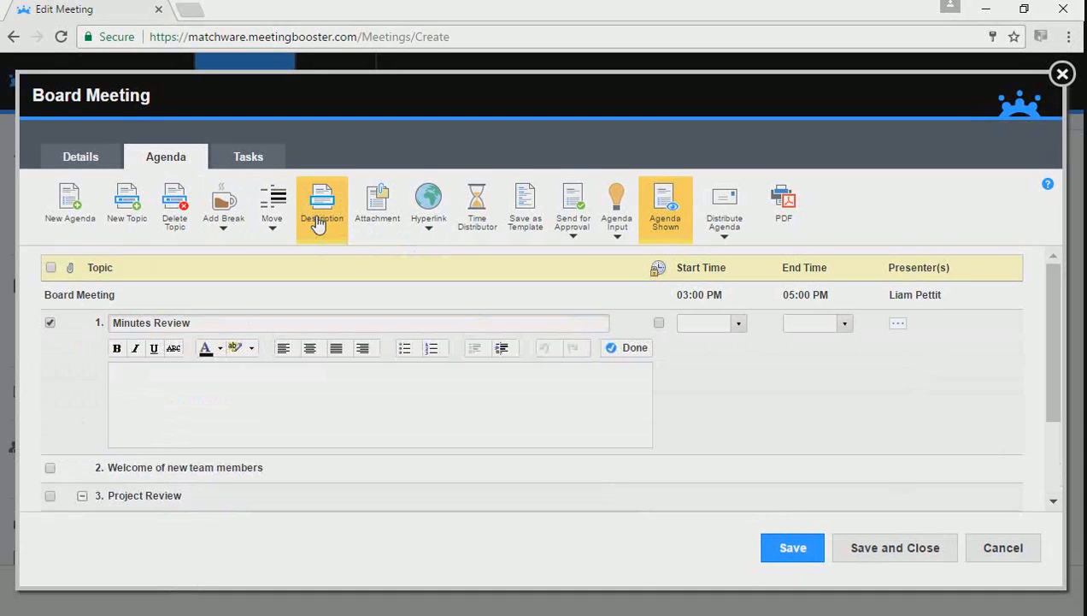
{"action": "type", "text": "We will review the meeting minutes and approve ahead of publishing them via the company website"}
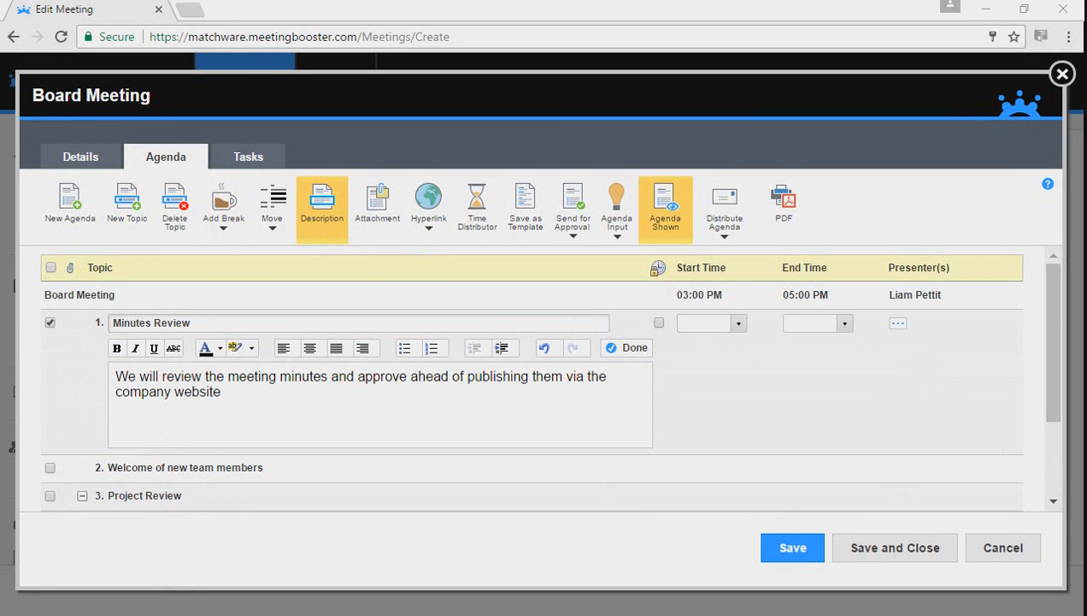
{"action": "left_click", "coordinate": [634, 348]}
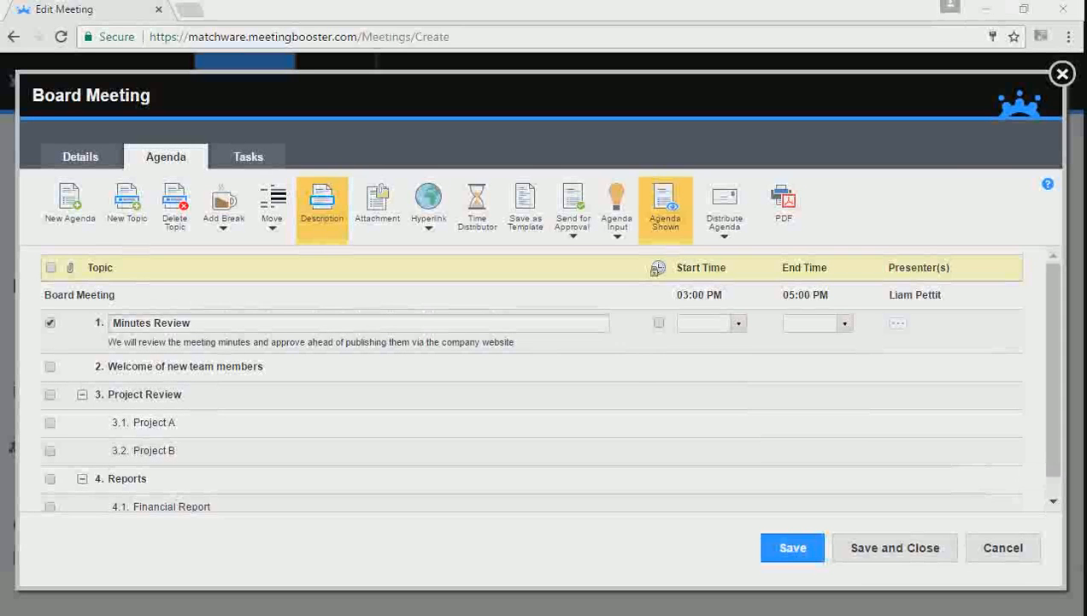
Step: Distribute the meeting time evenly, ignoring durations, then lock the Minutes Review and Welcome topic times
{"action": "left_click", "coordinate": [491, 229]}
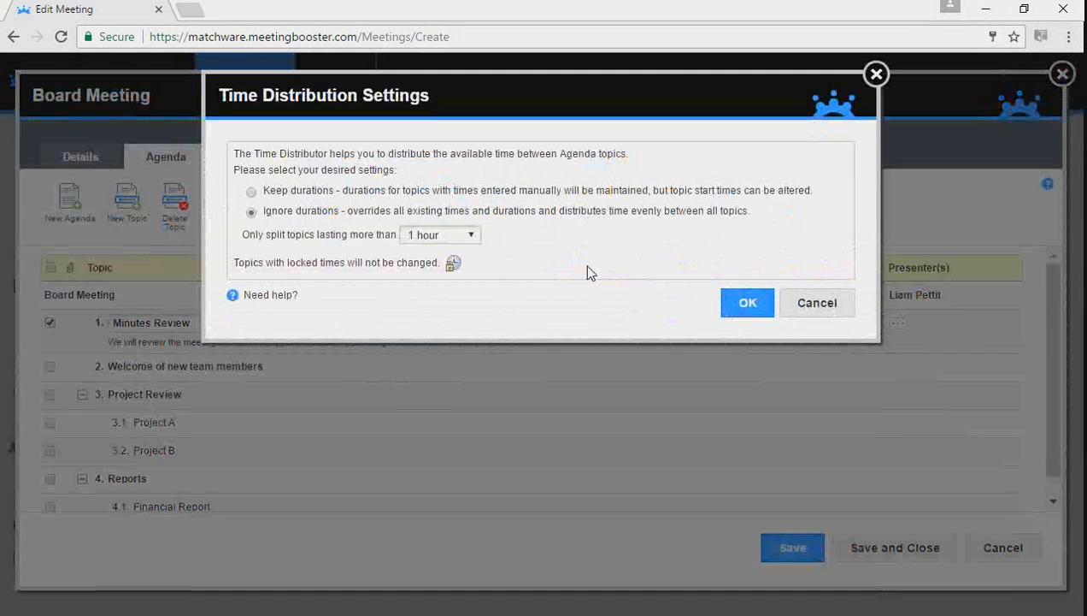
{"action": "left_click", "coordinate": [749, 304]}
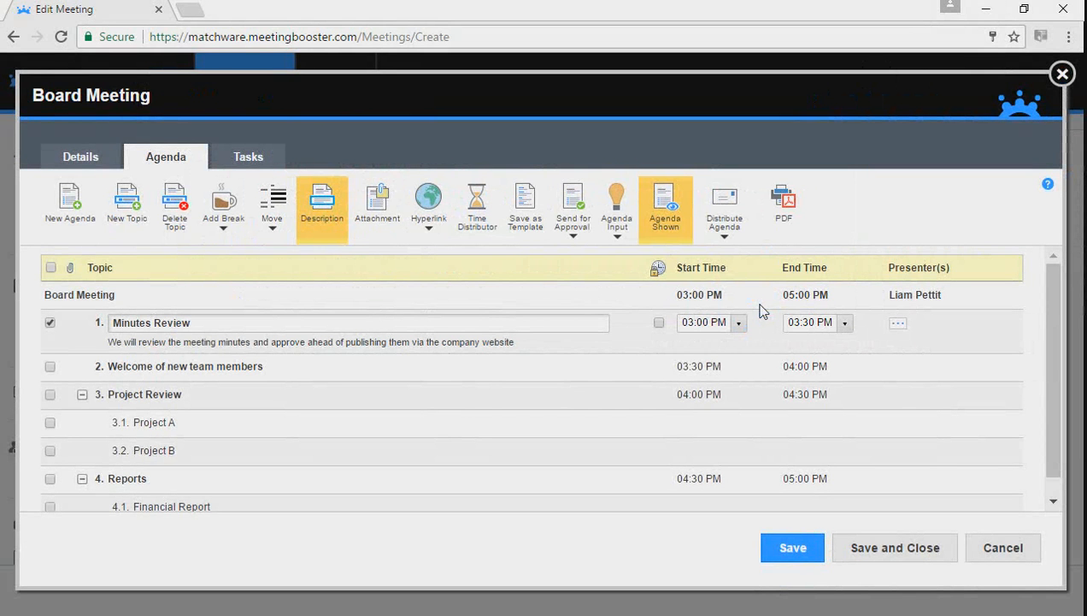
{"action": "left_click", "coordinate": [658, 322]}
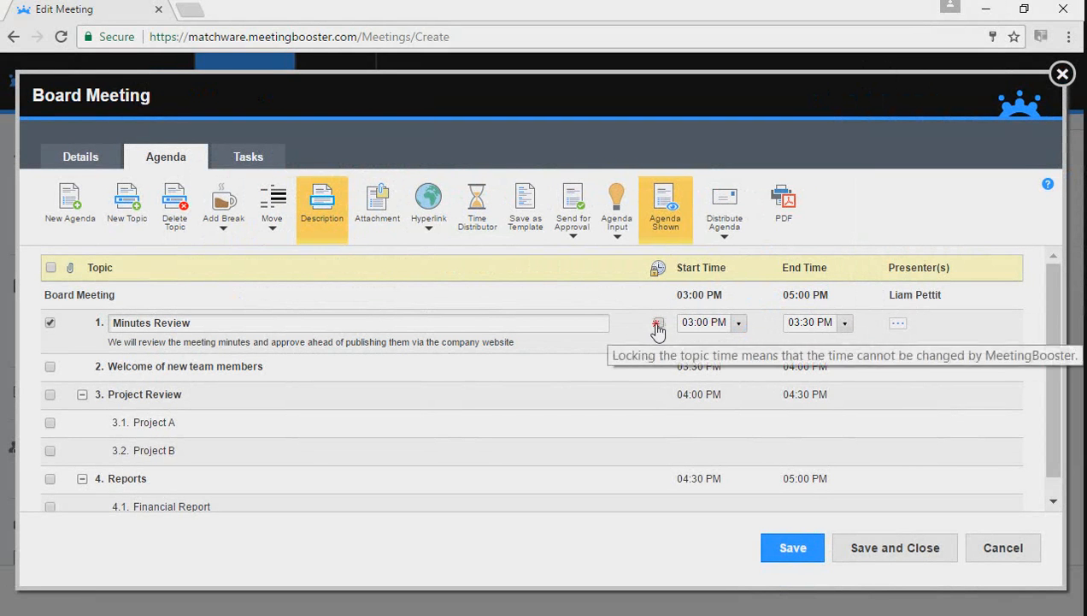
{"action": "left_click", "coordinate": [662, 366]}
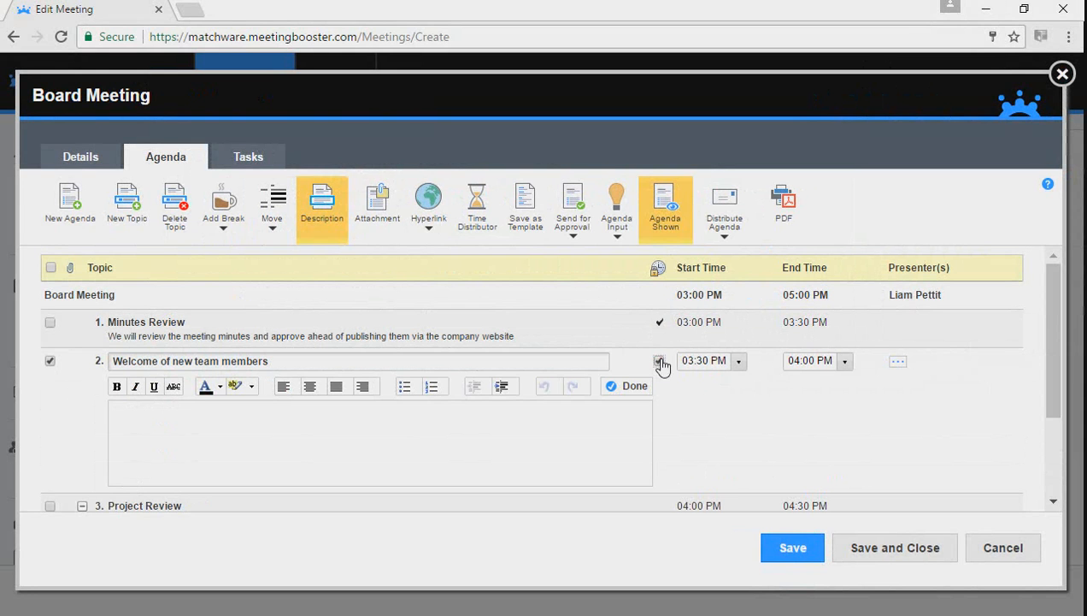
{"action": "left_click", "coordinate": [660, 360]}
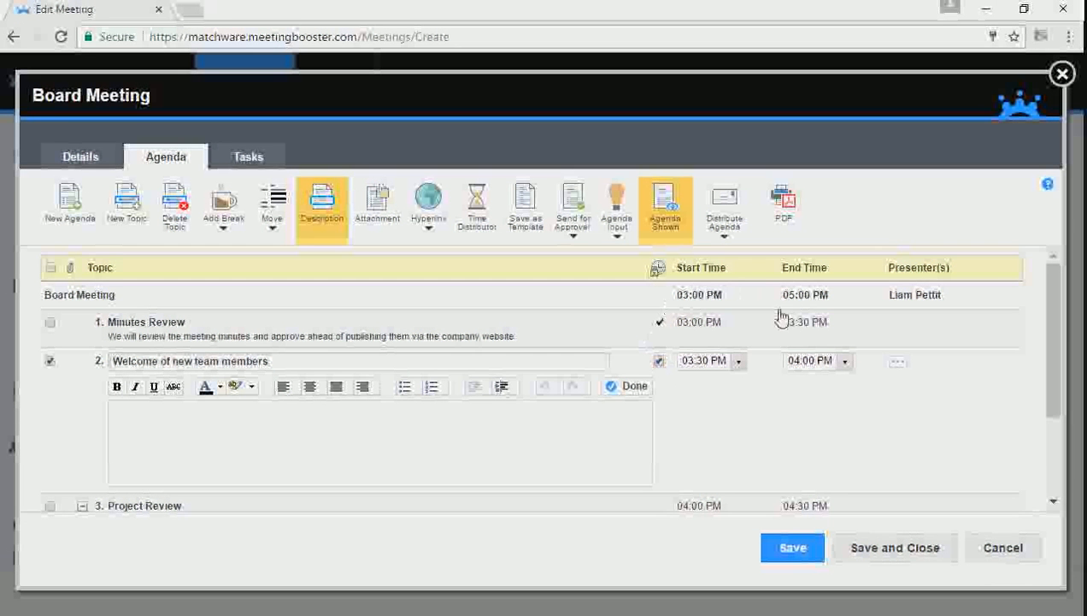
{"action": "right_click", "coordinate": [1052, 456]}
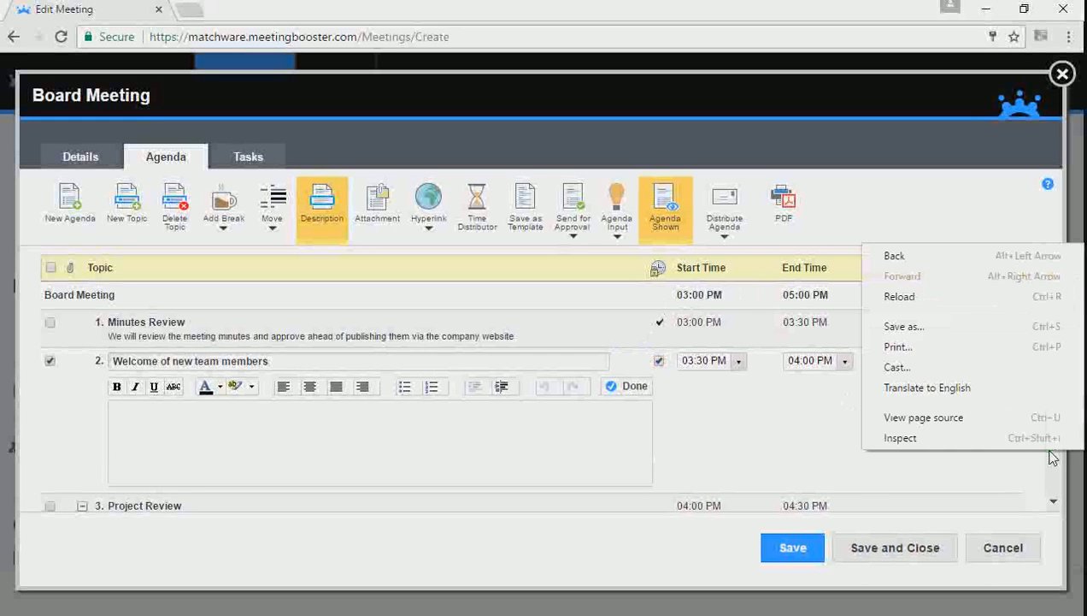
{"action": "left_click", "coordinate": [1043, 455]}
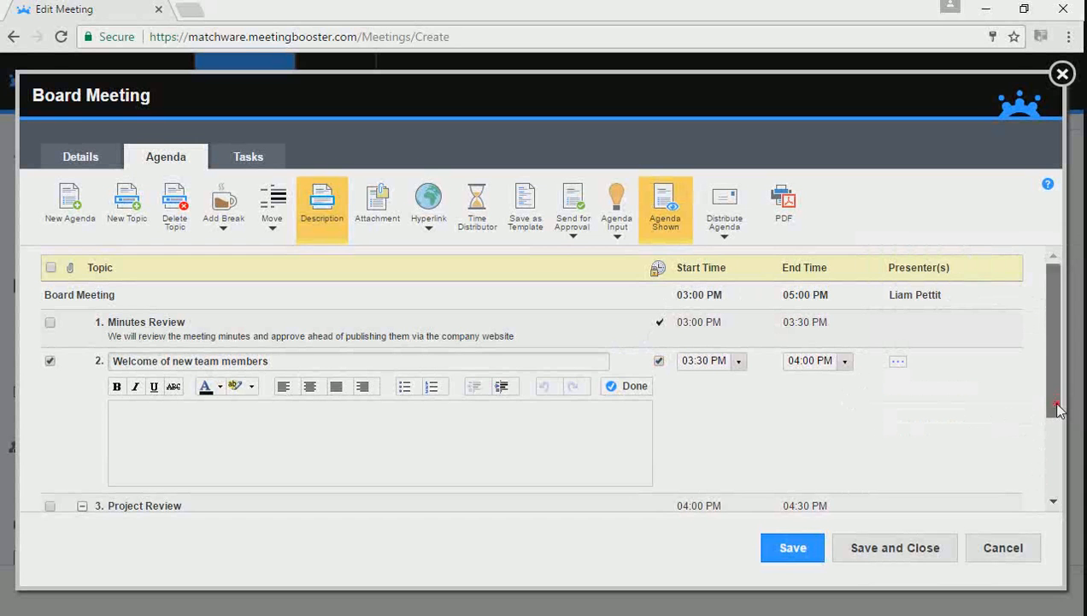
{"action": "scroll", "coordinate": [1059, 409], "scroll_direction": "down", "scroll_amount": 1}
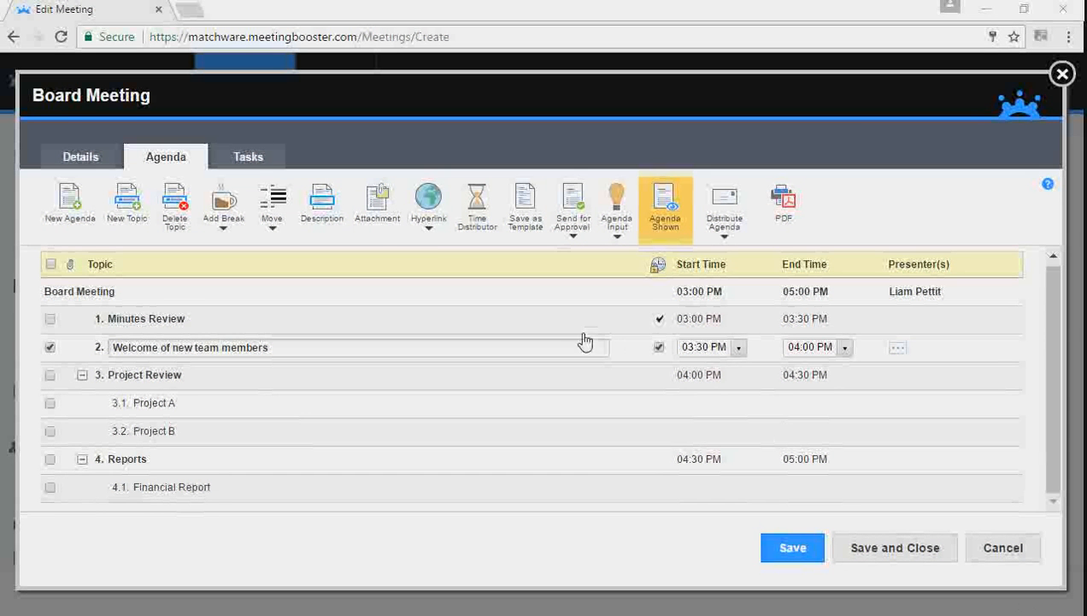
Step: Attach Annual-Report.xlsx from Documents > MeetingBooster > Training Webinars to the Welcome of new team members topic
{"action": "left_click", "coordinate": [375, 206]}
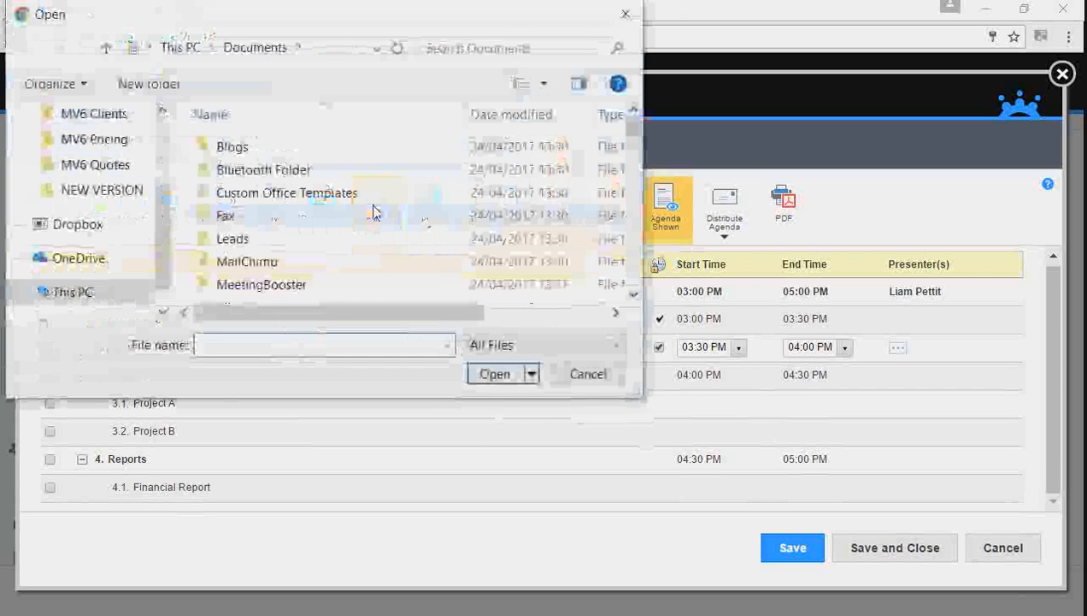
{"action": "double_click", "coordinate": [270, 293]}
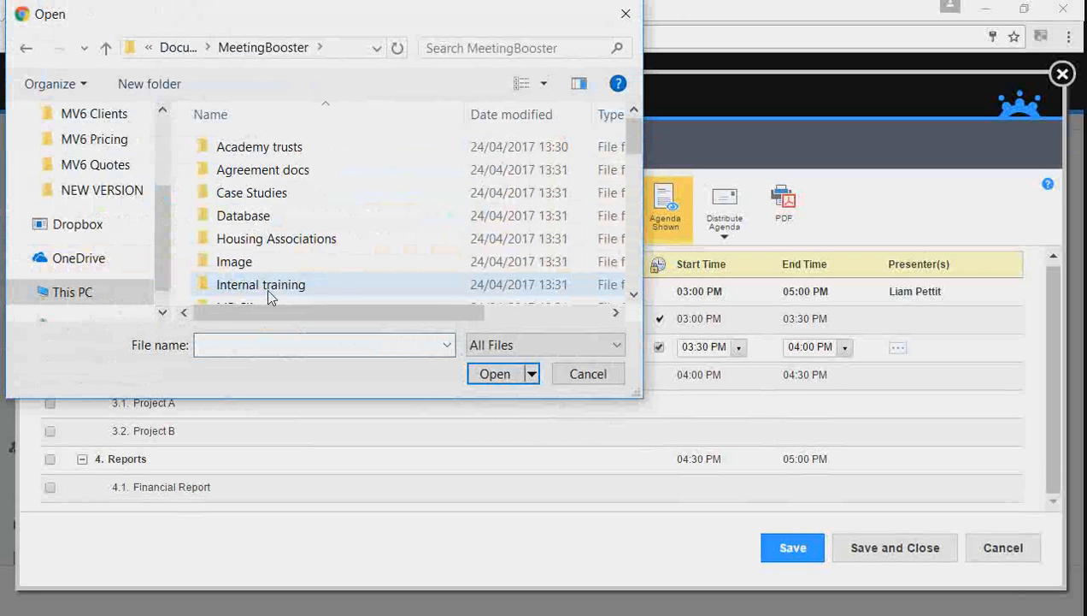
{"action": "left_click_drag", "start_coordinate": [636, 130], "coordinate": [637, 185]}
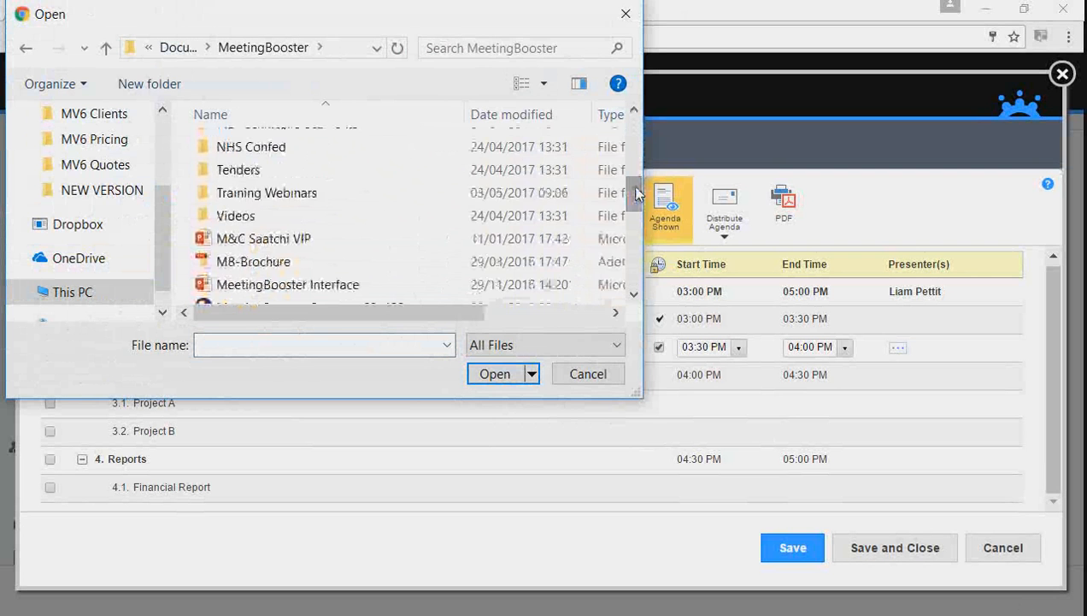
{"action": "left_click", "coordinate": [299, 202]}
{"action": "double_click", "coordinate": [298, 202]}
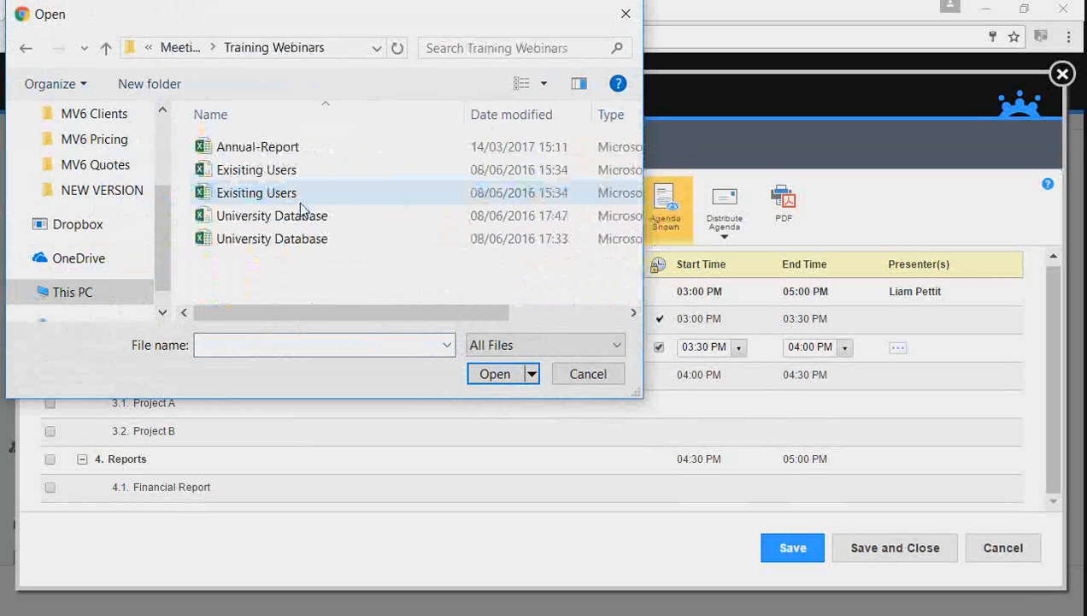
{"action": "double_click", "coordinate": [260, 149]}
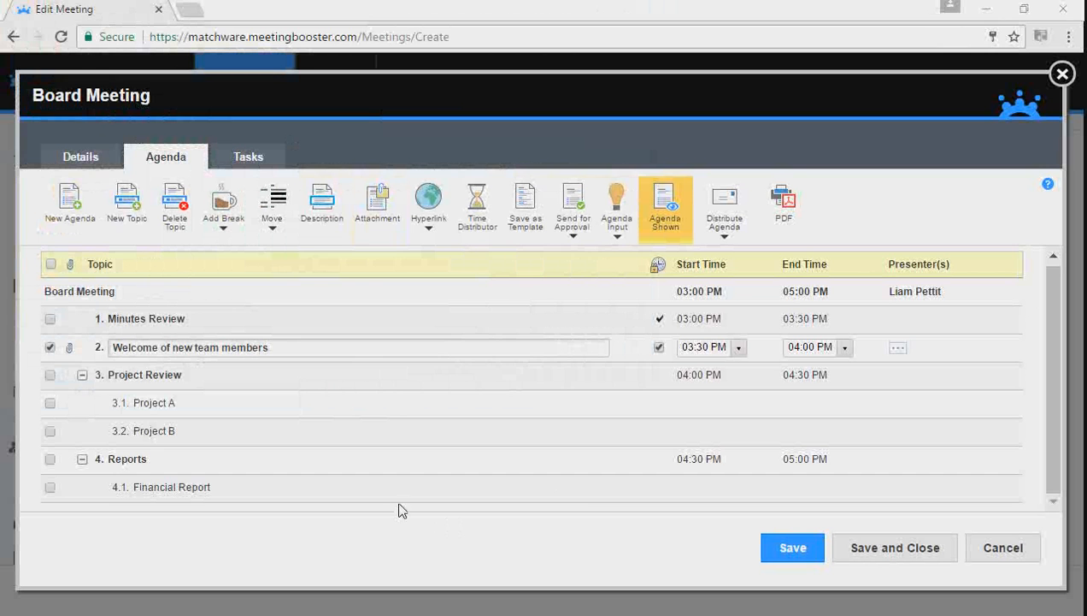
{"action": "mouse_move", "coordinate": [75, 354]}
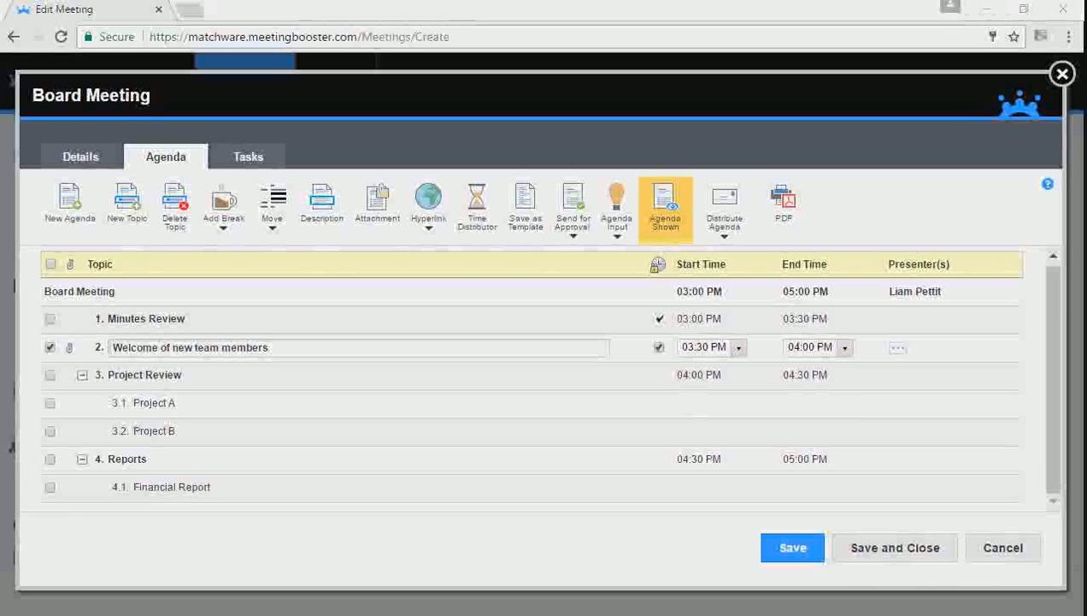
Step: Assign two presenters to the Minutes Review topic in Select Presenters
{"action": "left_click", "coordinate": [151, 319]}
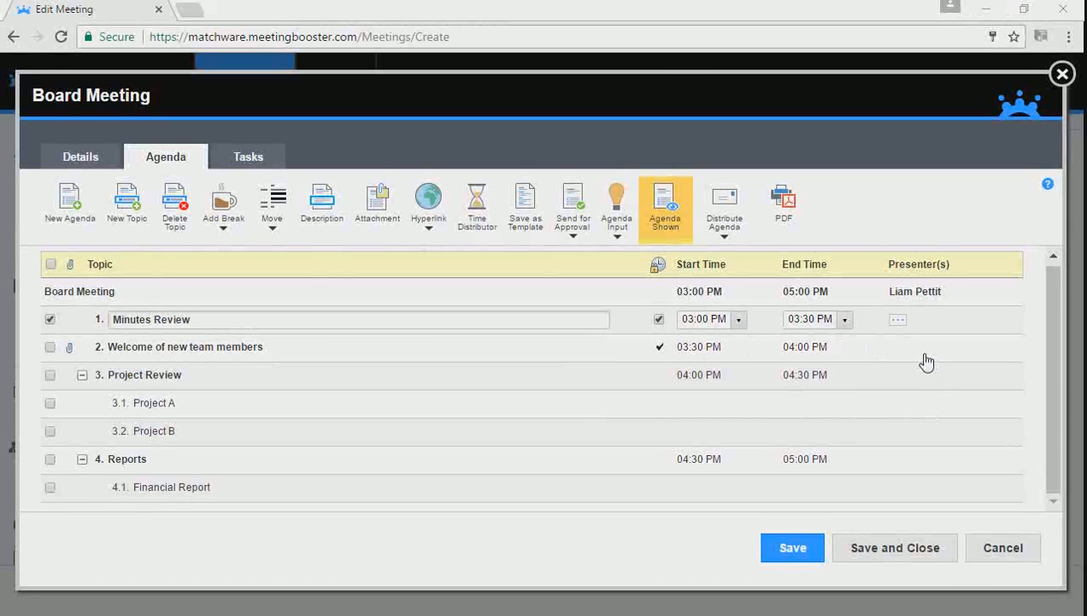
{"action": "left_click", "coordinate": [897, 322]}
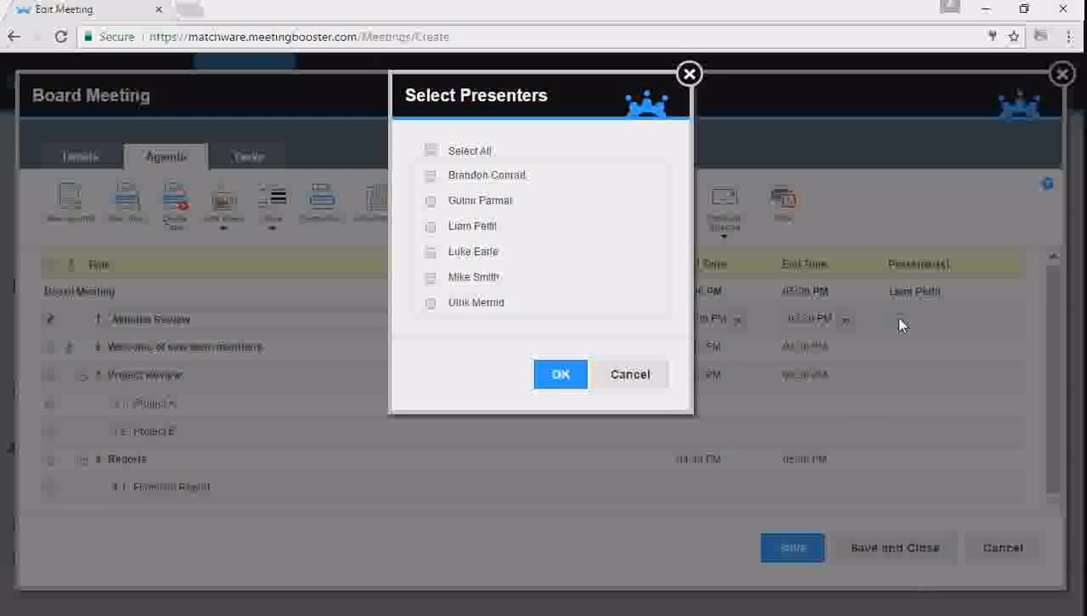
{"action": "left_click", "coordinate": [431, 202]}
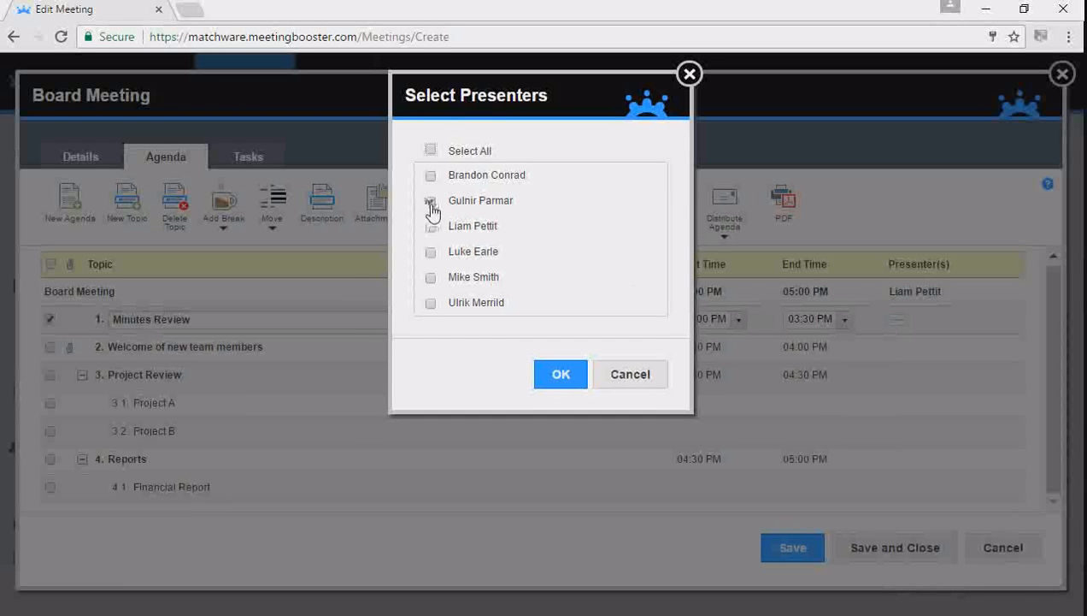
{"action": "left_click", "coordinate": [431, 227]}
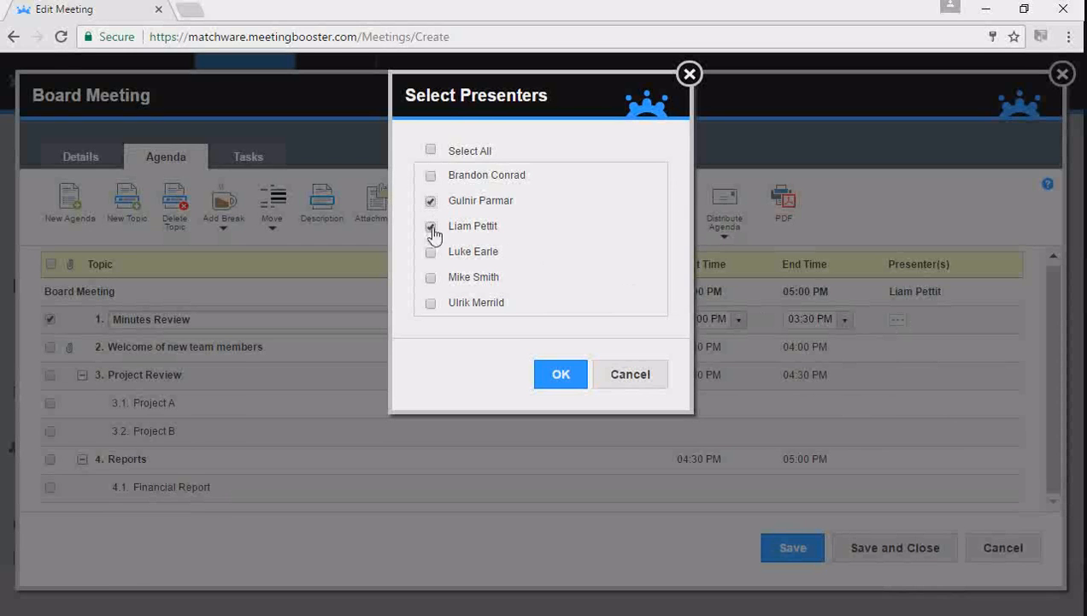
{"action": "left_click", "coordinate": [561, 374]}
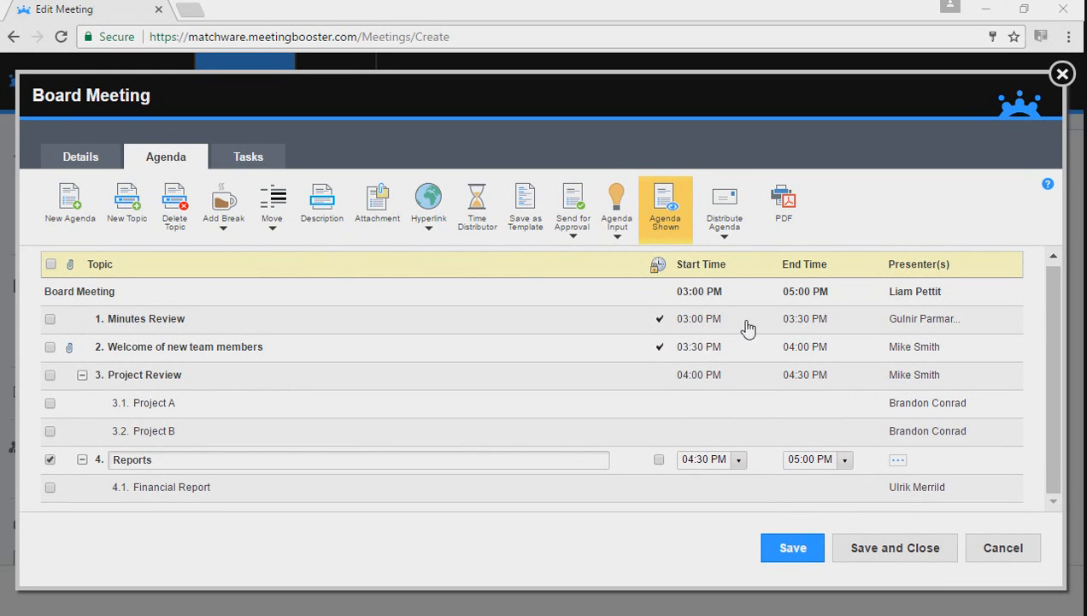
Step: Enable Include Cover Page and Include Logo in the Distribute Agenda settings and preview the agenda
{"action": "left_click", "coordinate": [722, 242]}
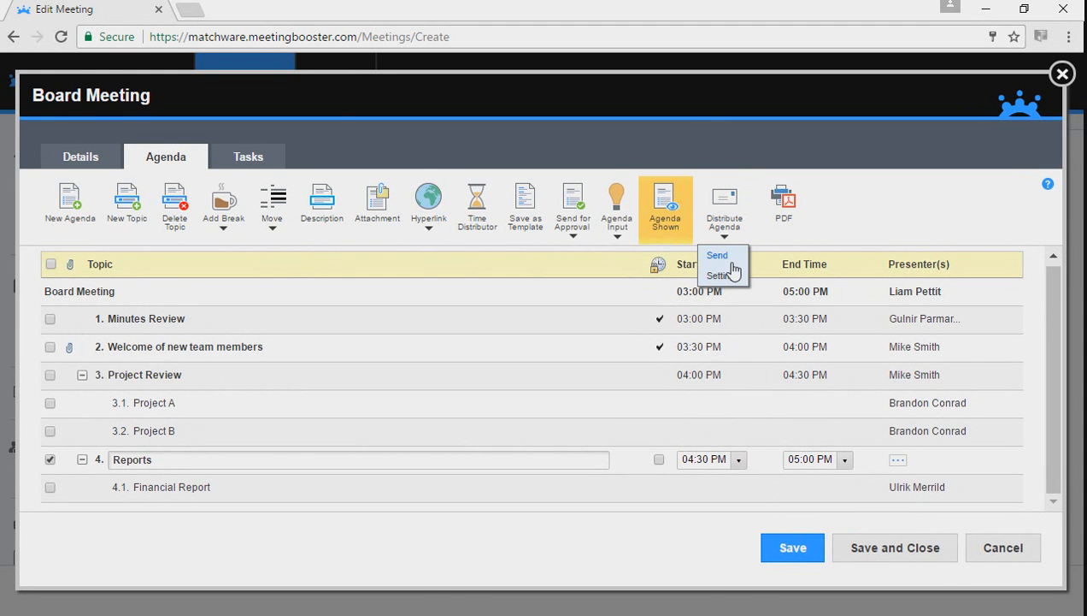
{"action": "left_click", "coordinate": [727, 273]}
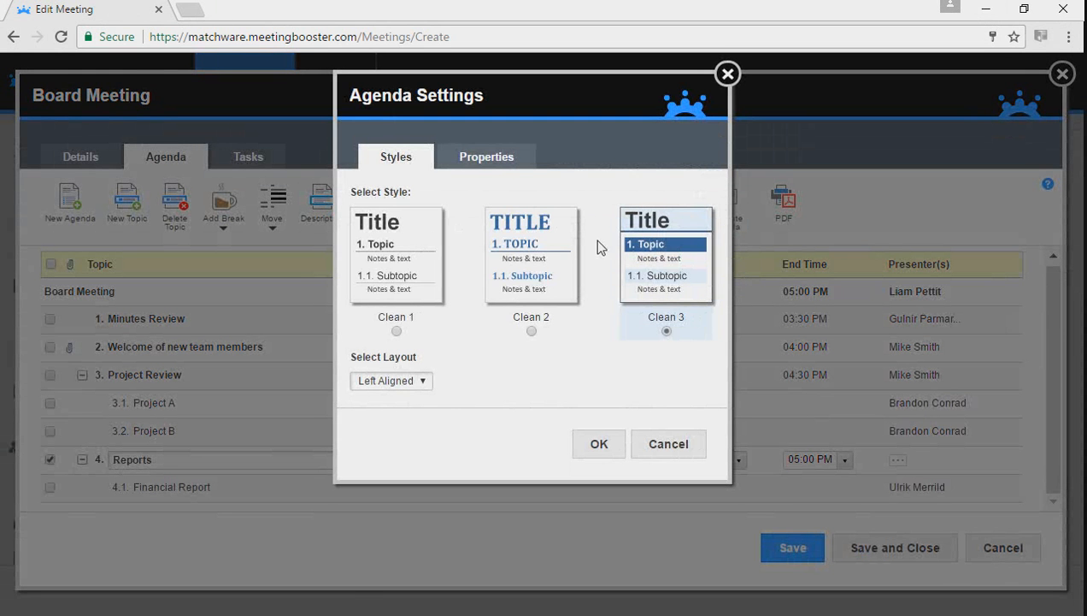
{"action": "left_click", "coordinate": [475, 158]}
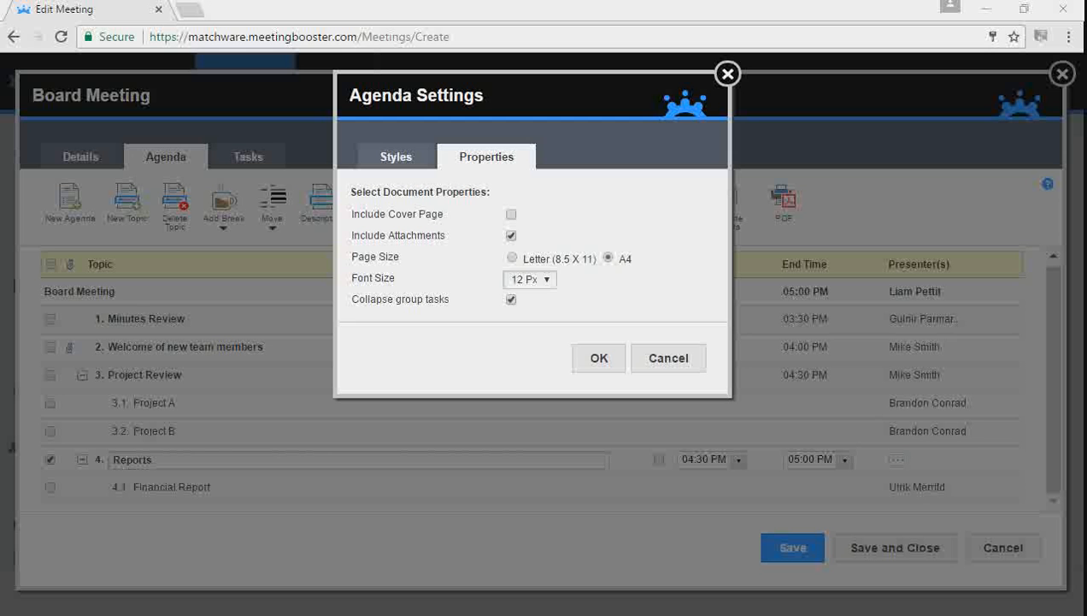
{"action": "left_click", "coordinate": [511, 215]}
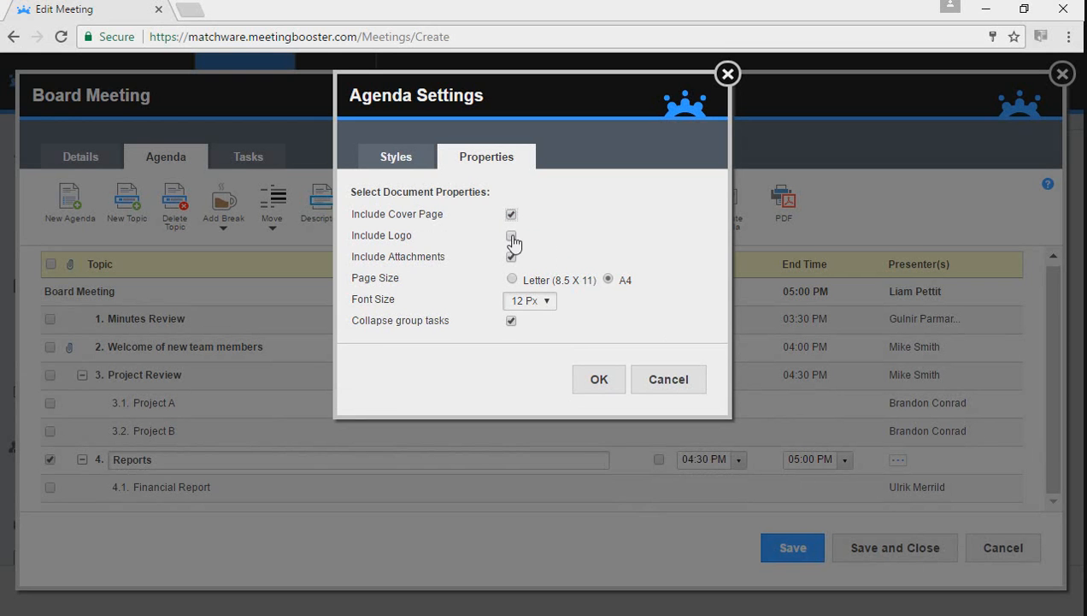
{"action": "left_click", "coordinate": [511, 236]}
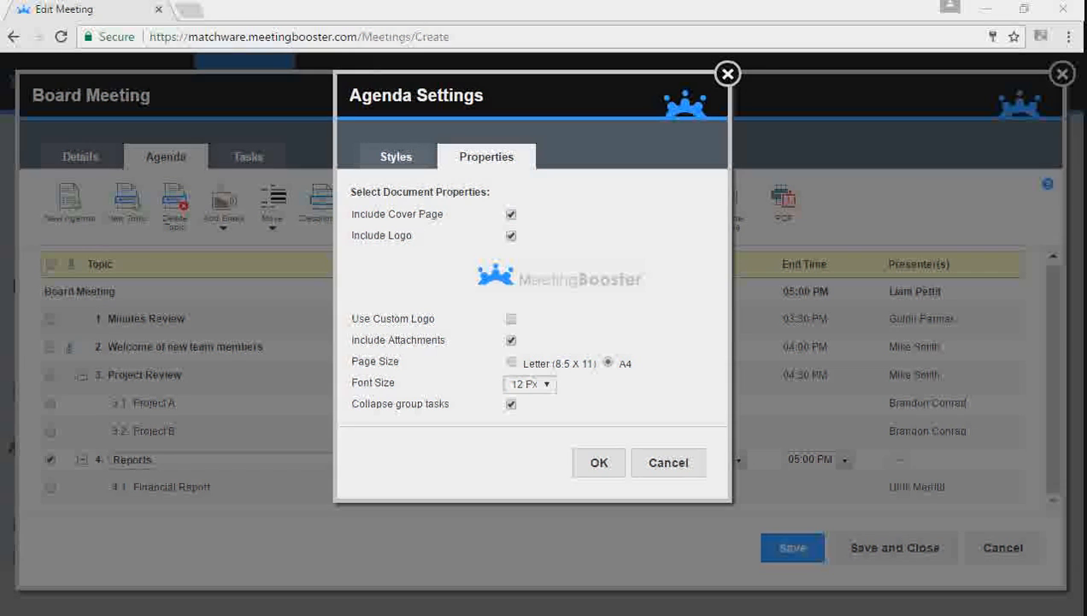
{"action": "key", "text": "Return"}
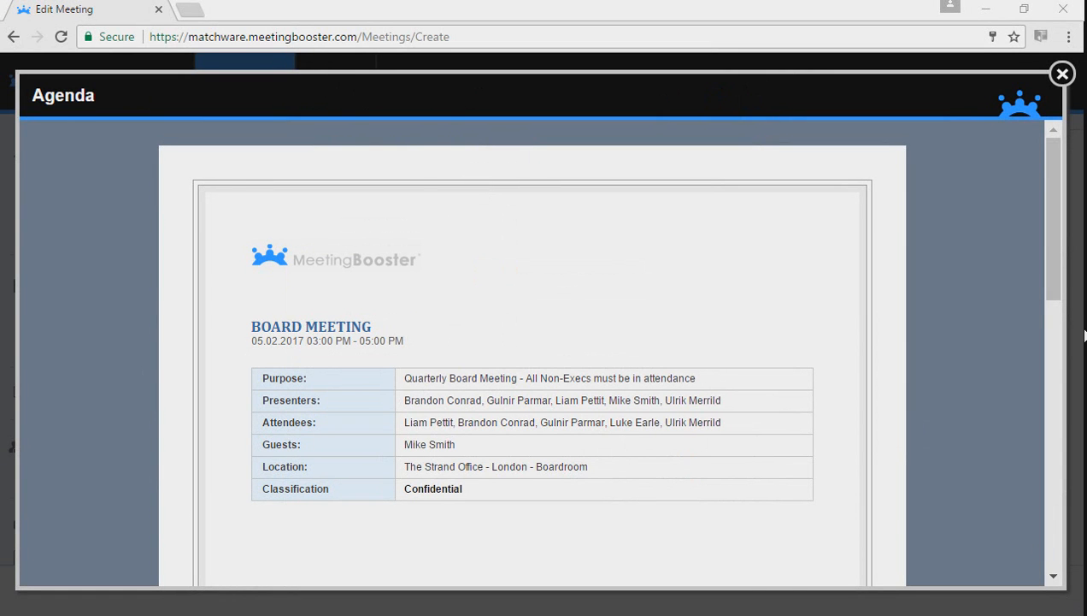
{"action": "left_click_drag", "start_coordinate": [1057, 285], "coordinate": [1060, 313]}
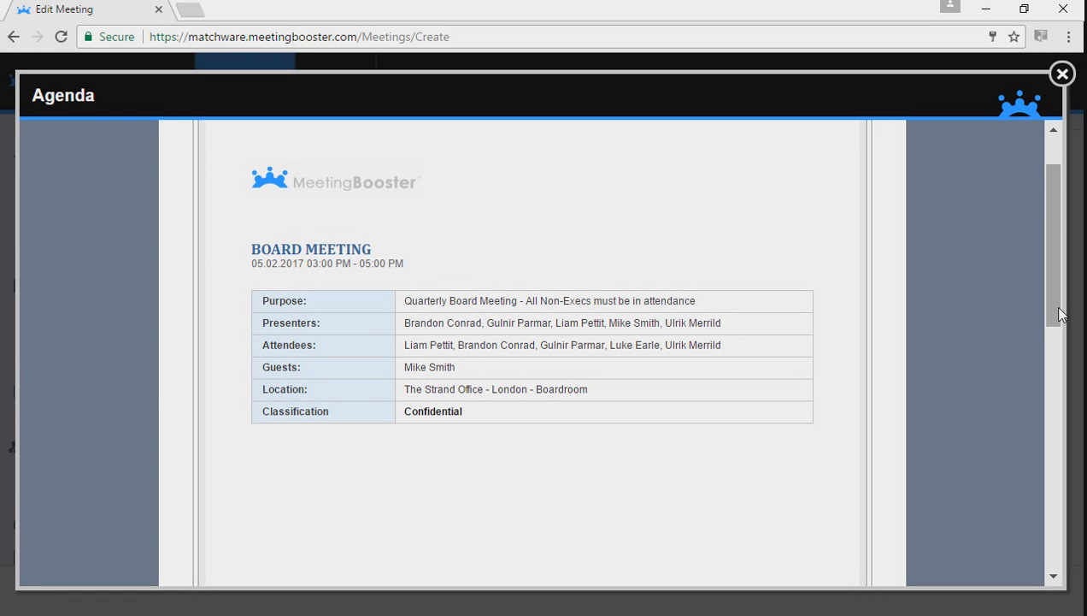
{"action": "left_click_drag", "start_coordinate": [1060, 315], "coordinate": [1081, 556]}
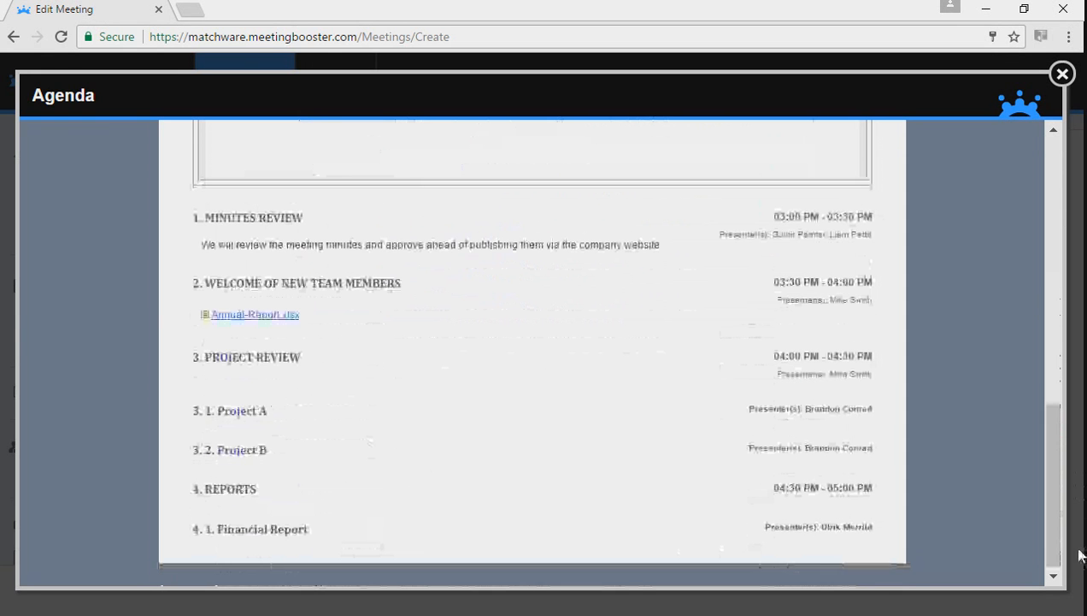